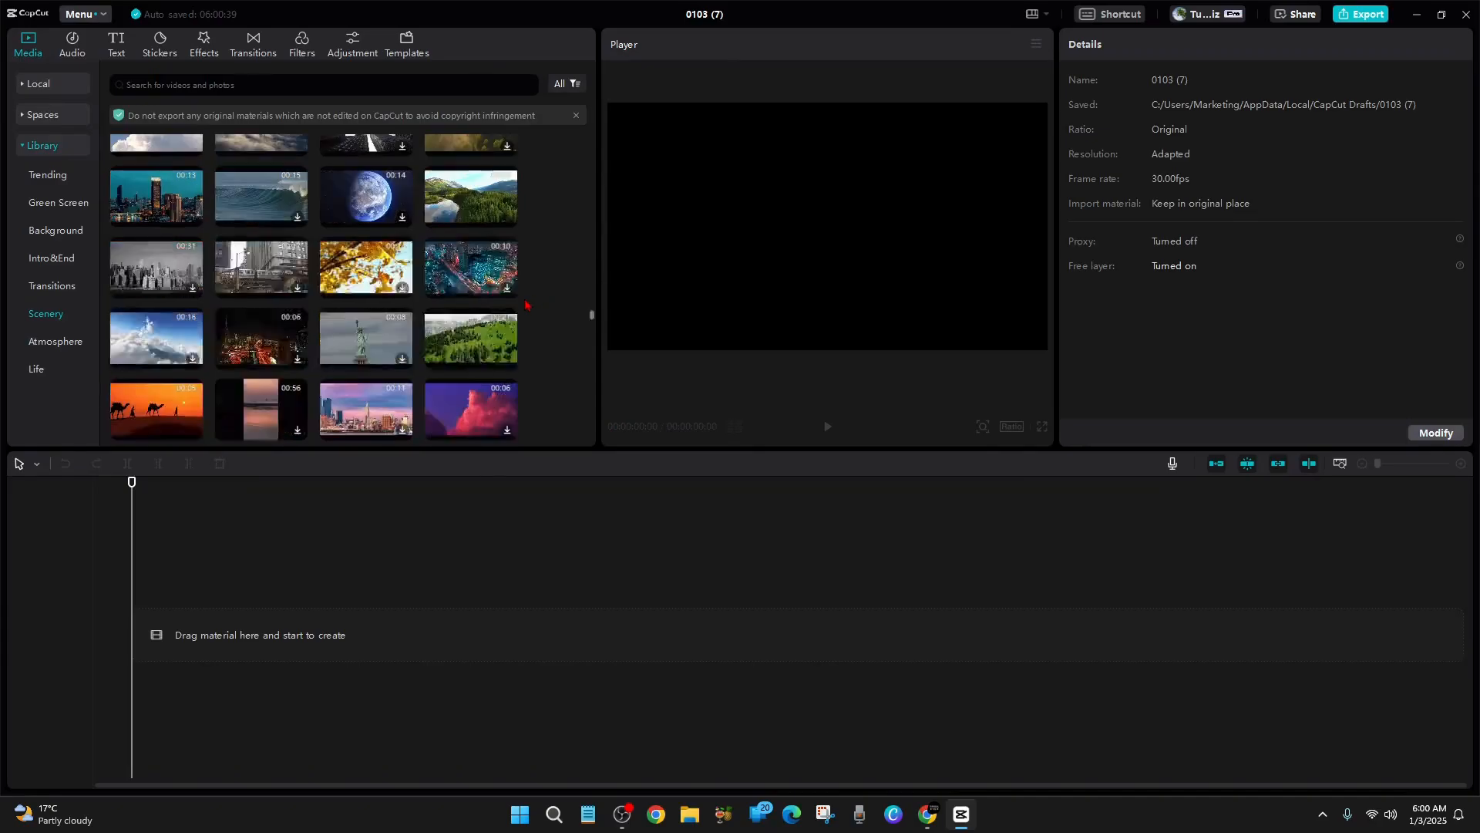
Add the Formation Of Clouds scenery clip to the timeline and place the Summer landscape clip on a separate track above it, starting at zero
scroll(528, 316, up, 4)
scroll(529, 327, down, 2)
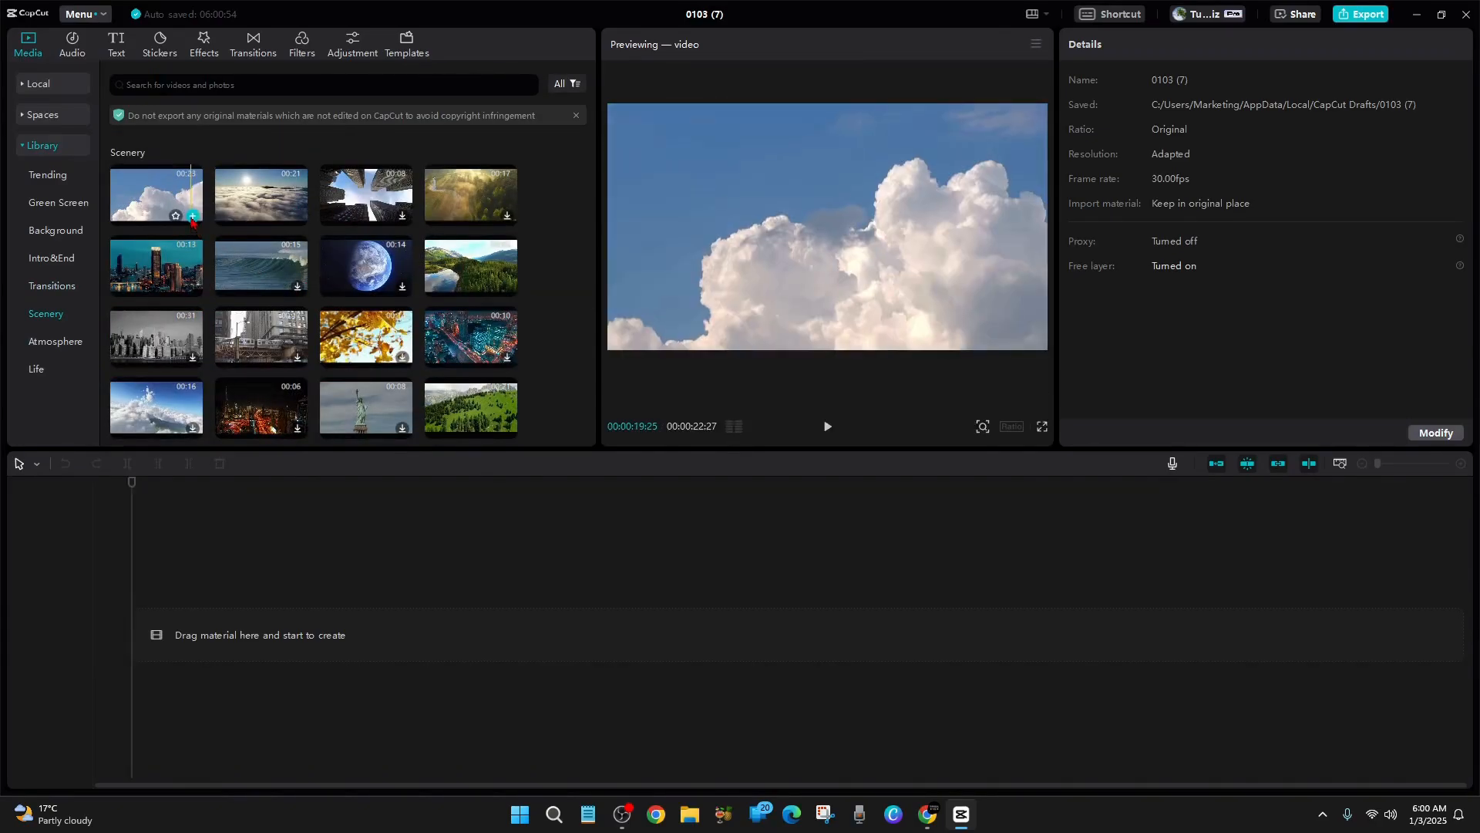
click(192, 217)
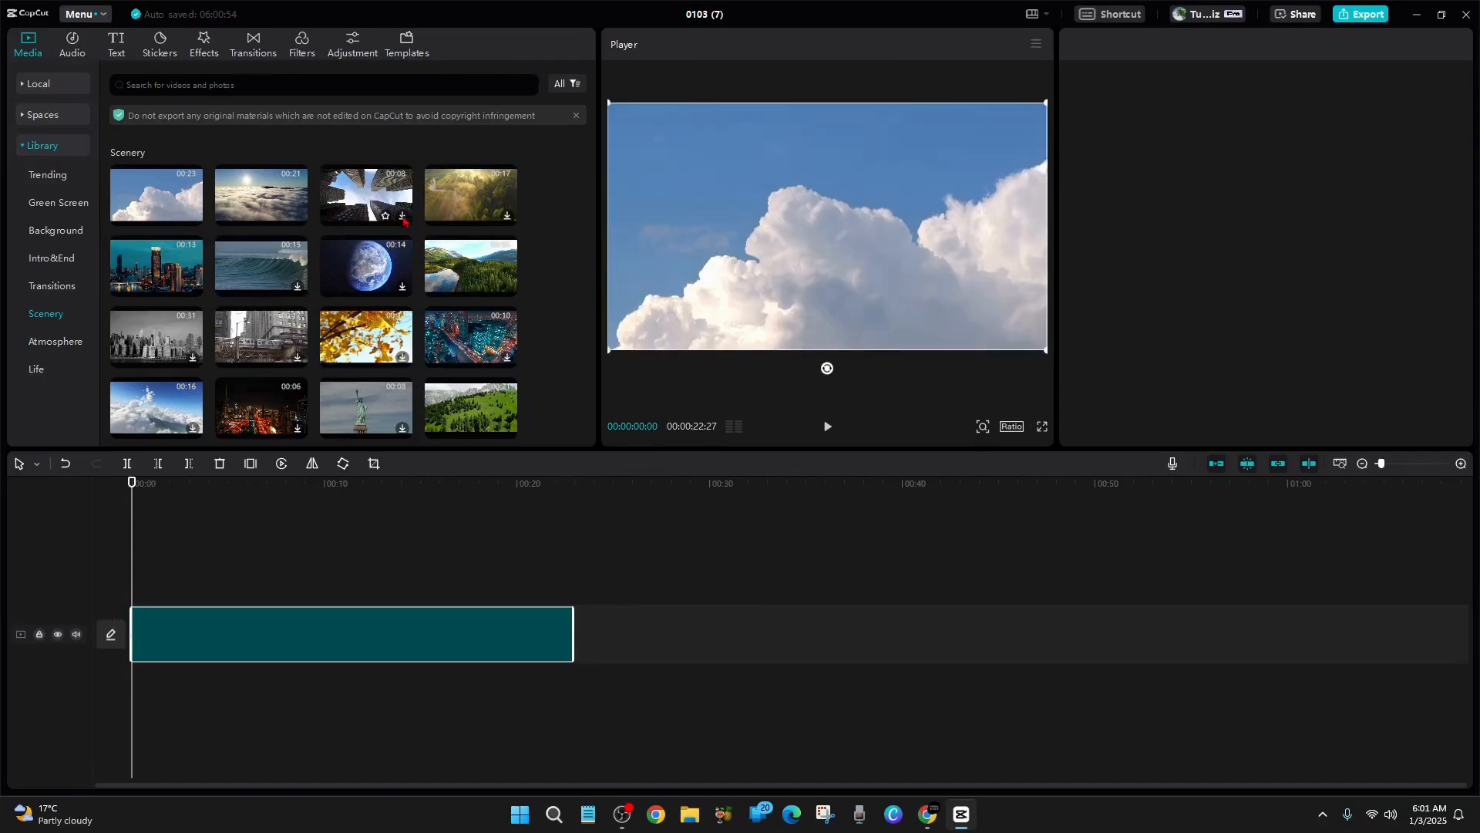
click(508, 216)
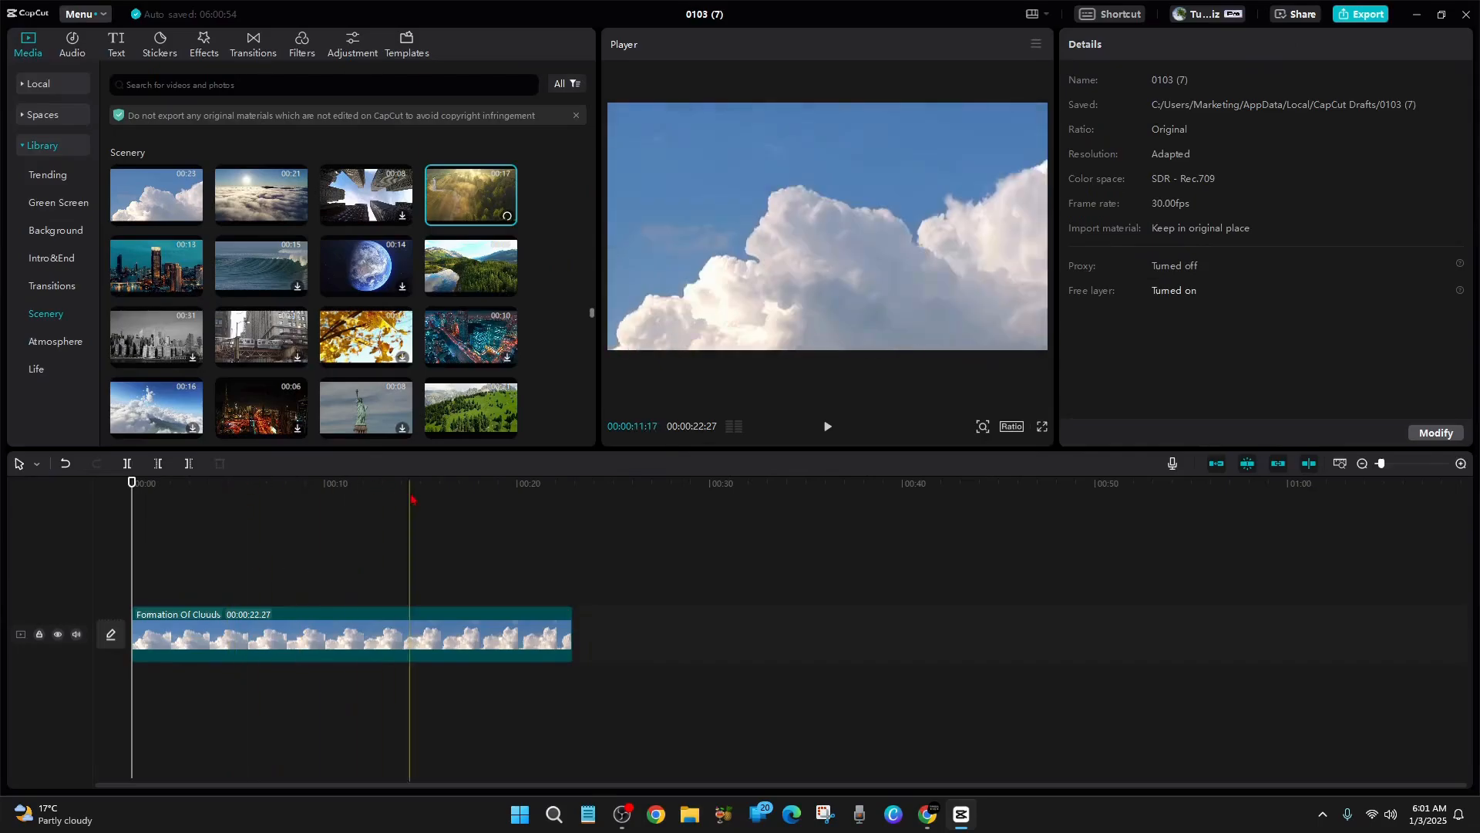
drag(469, 196, 134, 580)
Place the dead wood and moss clip on its own track between the other two clips and slow it down to 0.4x
scroll(324, 347, down, 3)
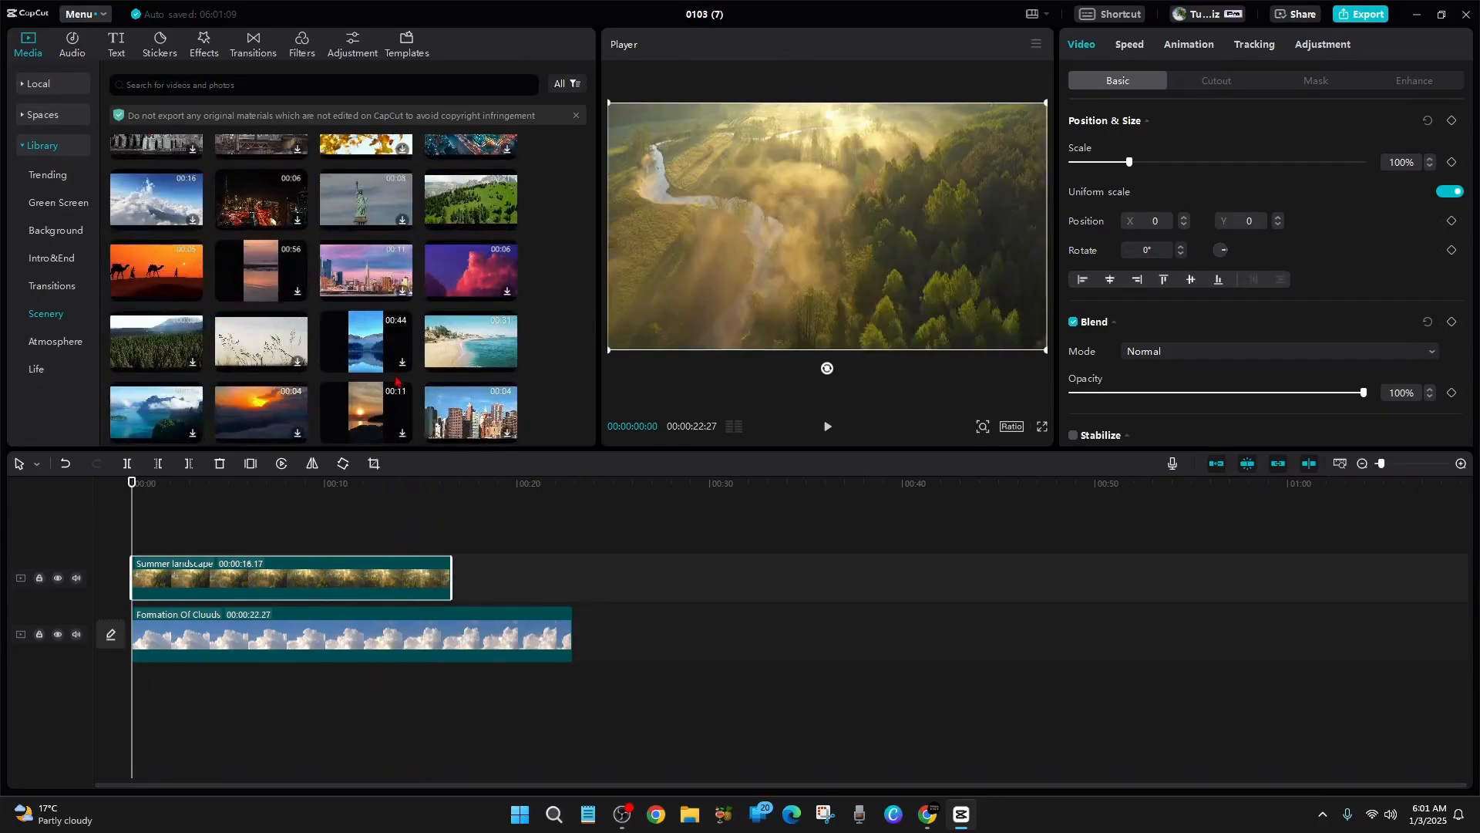
scroll(395, 379, down, 2)
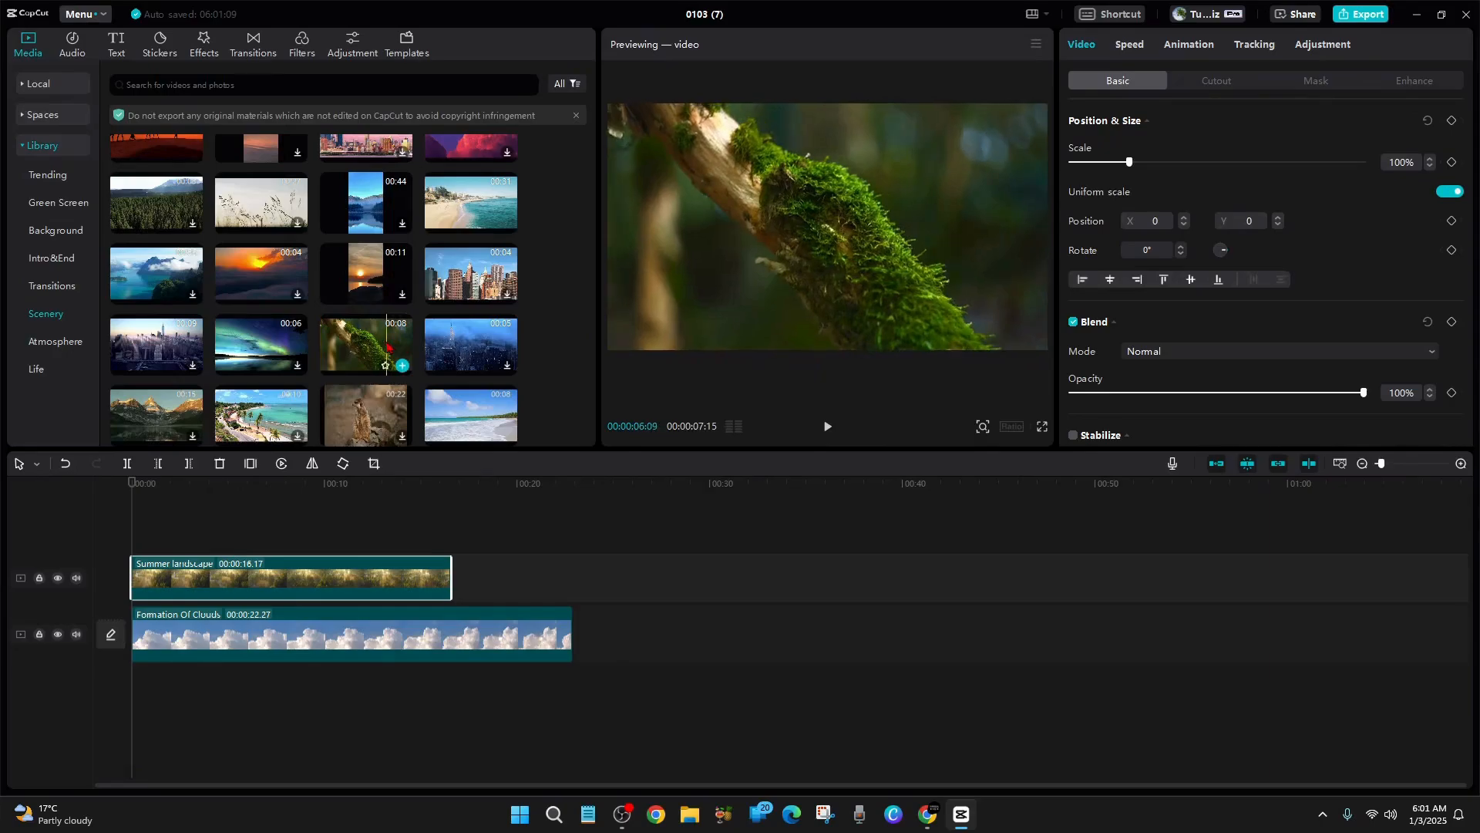
click(402, 365)
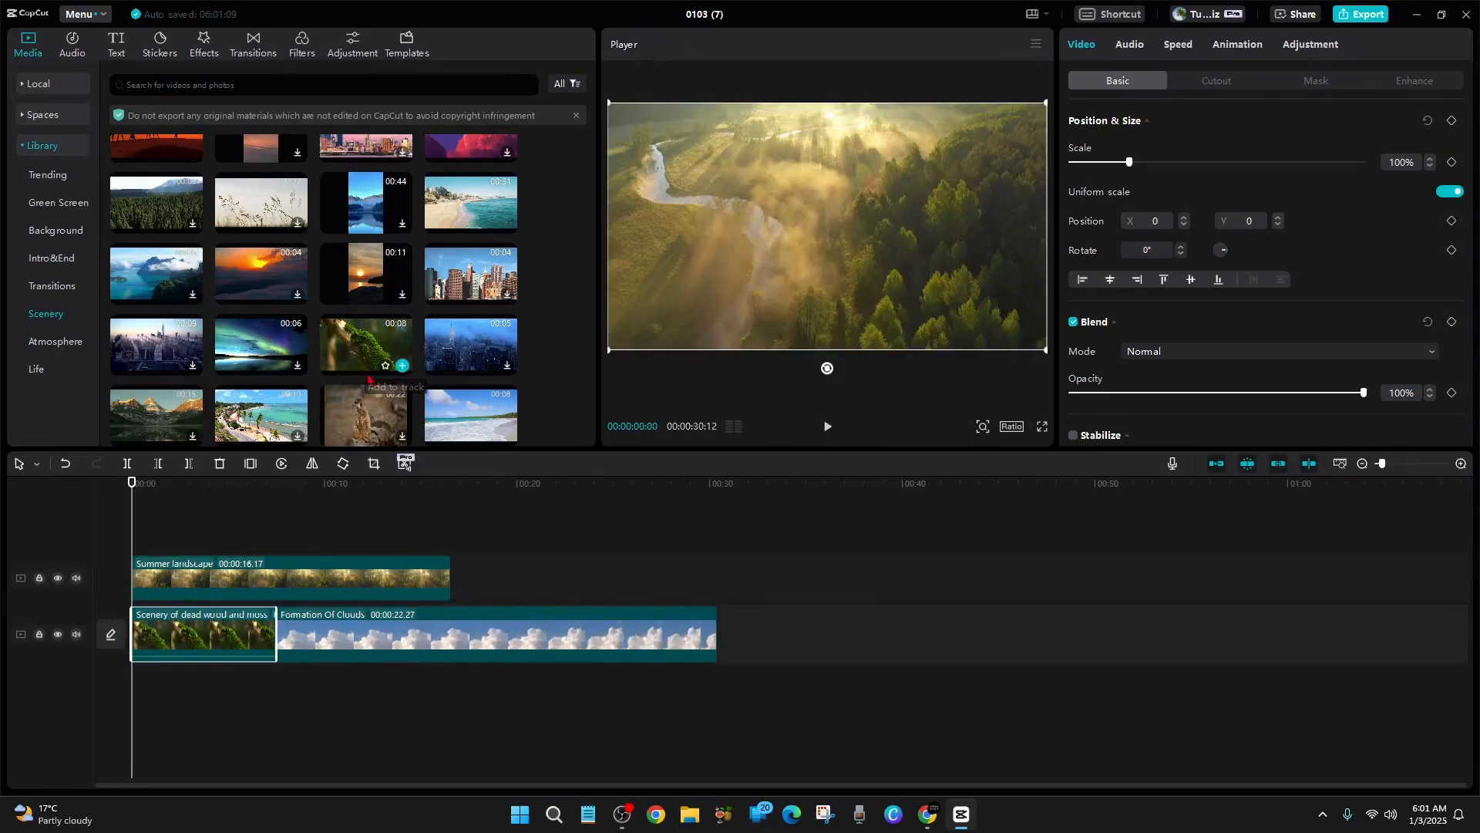
drag(216, 636, 229, 700)
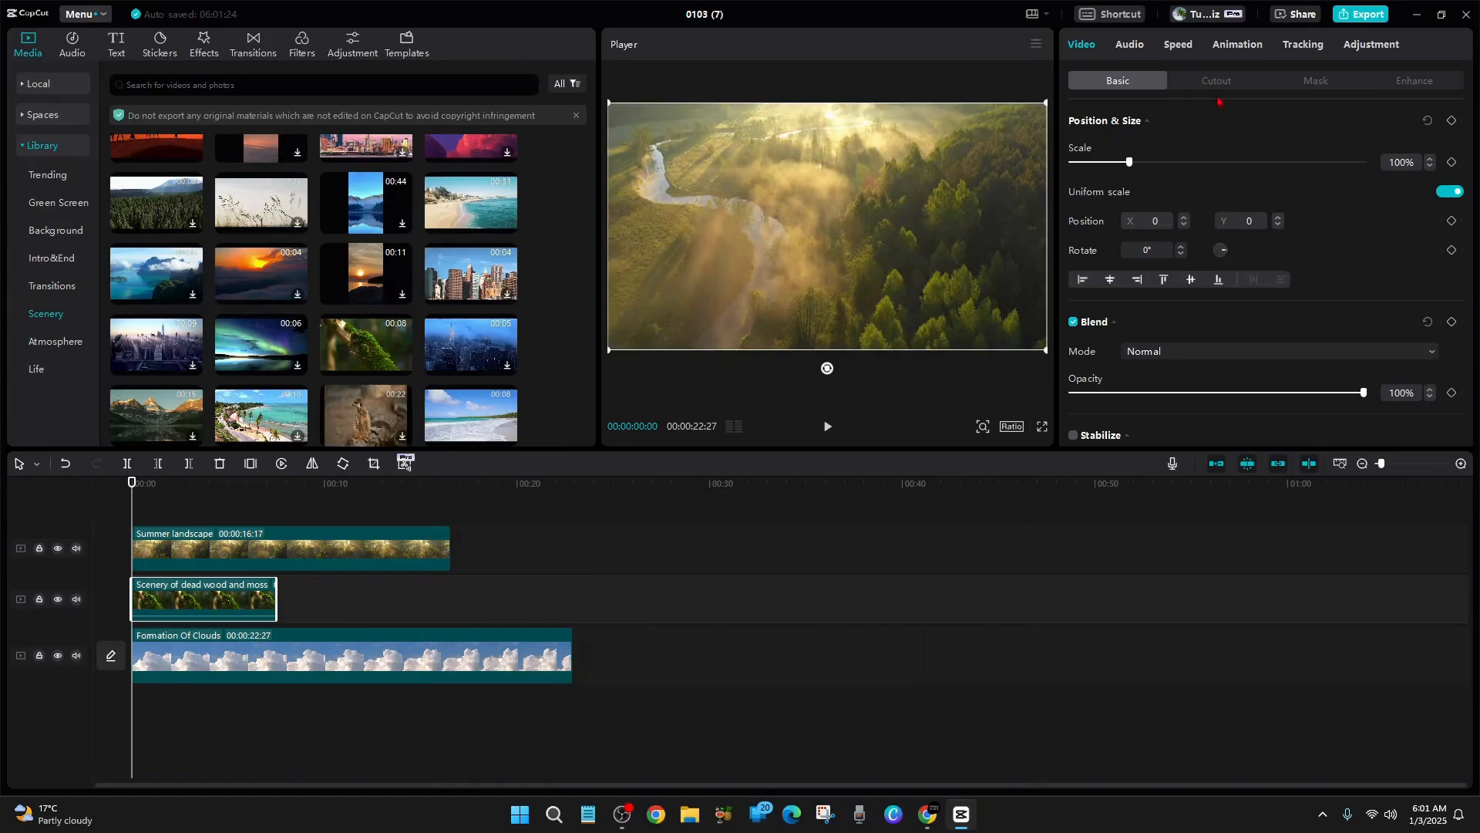
click(1174, 48)
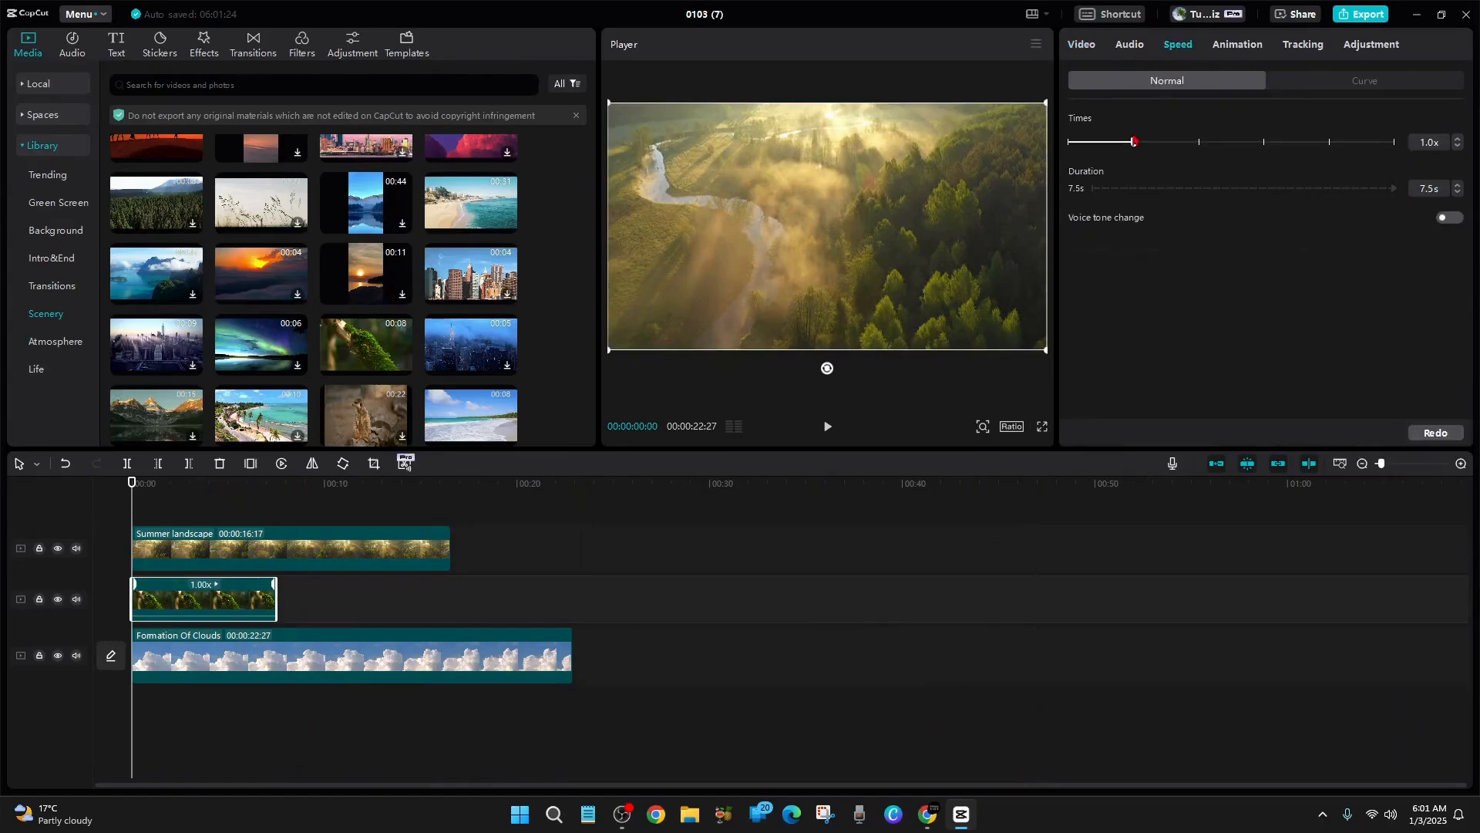
drag(1116, 145, 1094, 146)
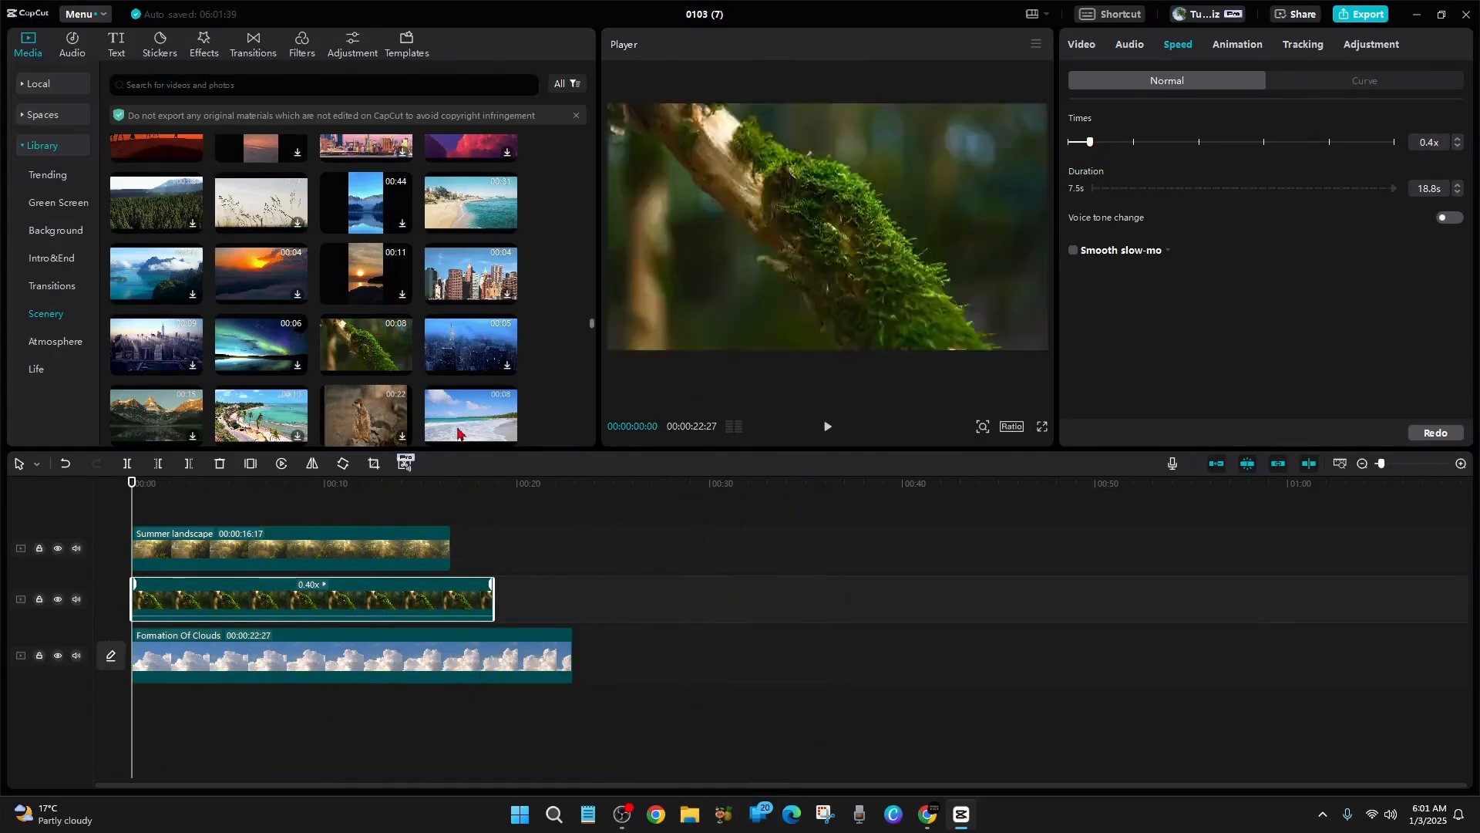
Apply a Rectangle mask to the Summer landscape clip, rotated 90° and sized about 1199 × 674 at about X -688, Y 60
click(271, 561)
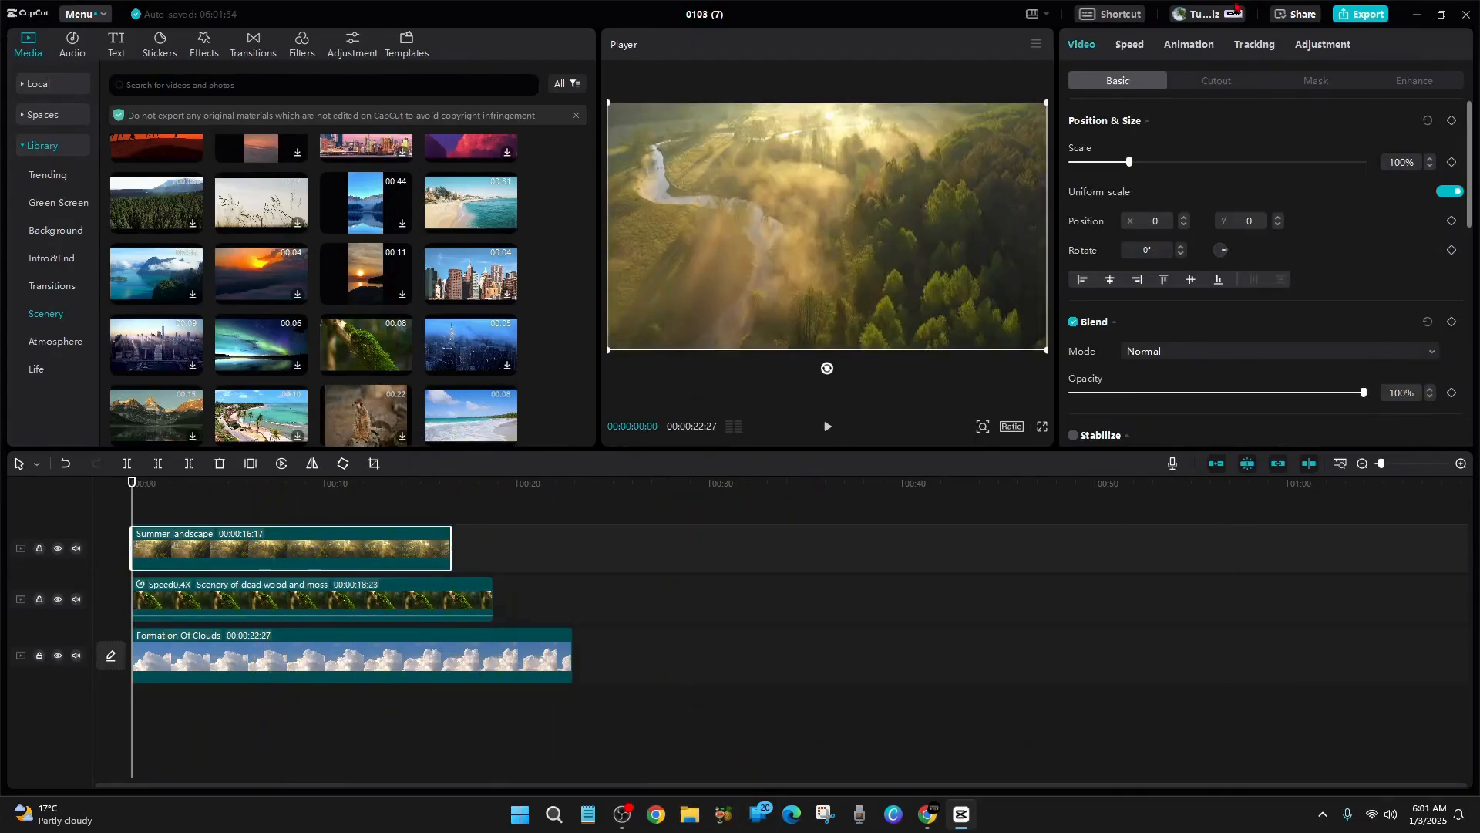
click(1320, 82)
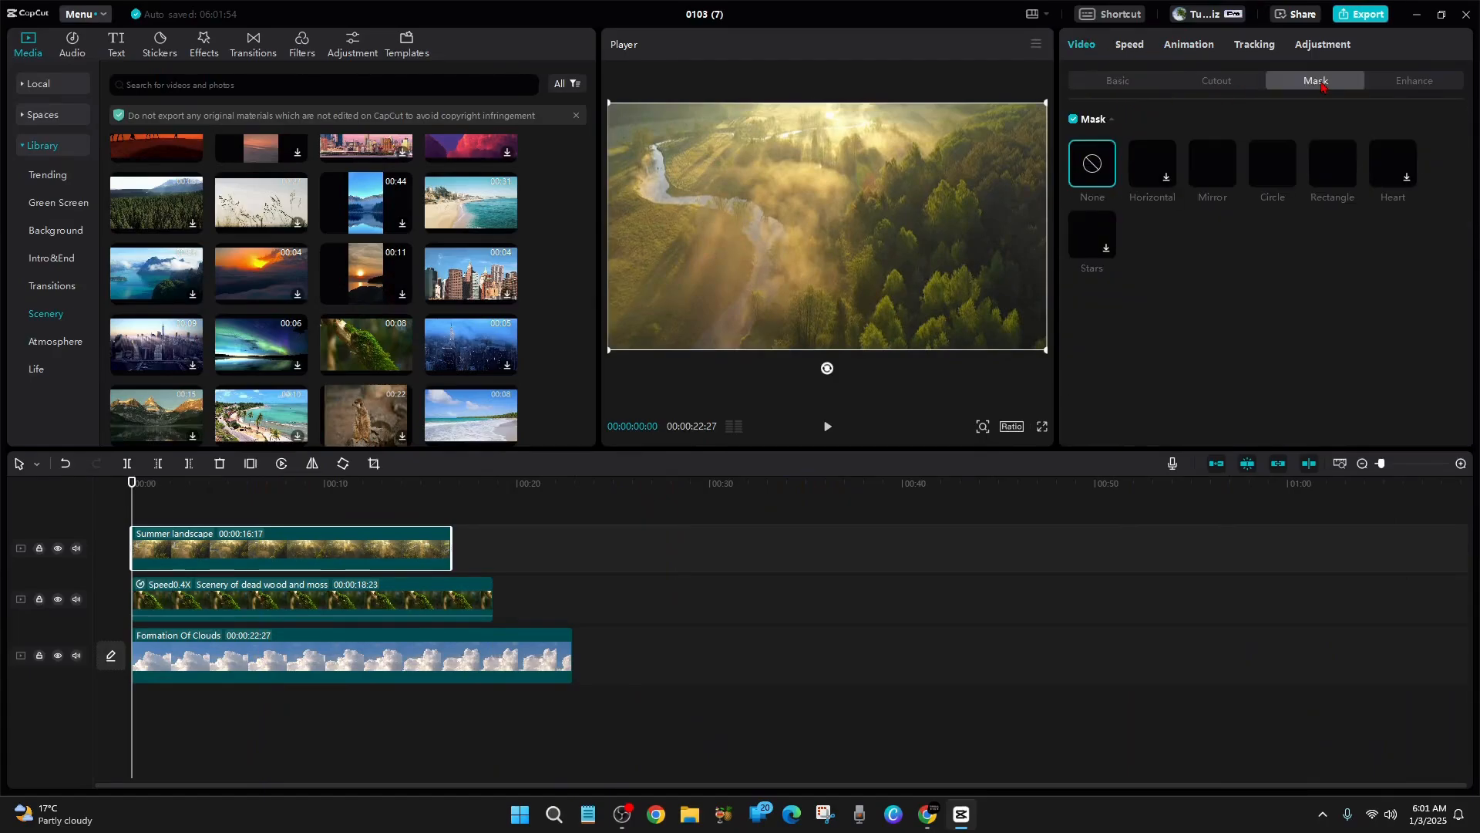
click(1337, 182)
drag(887, 225, 813, 209)
drag(768, 293, 669, 226)
drag(737, 332, 751, 354)
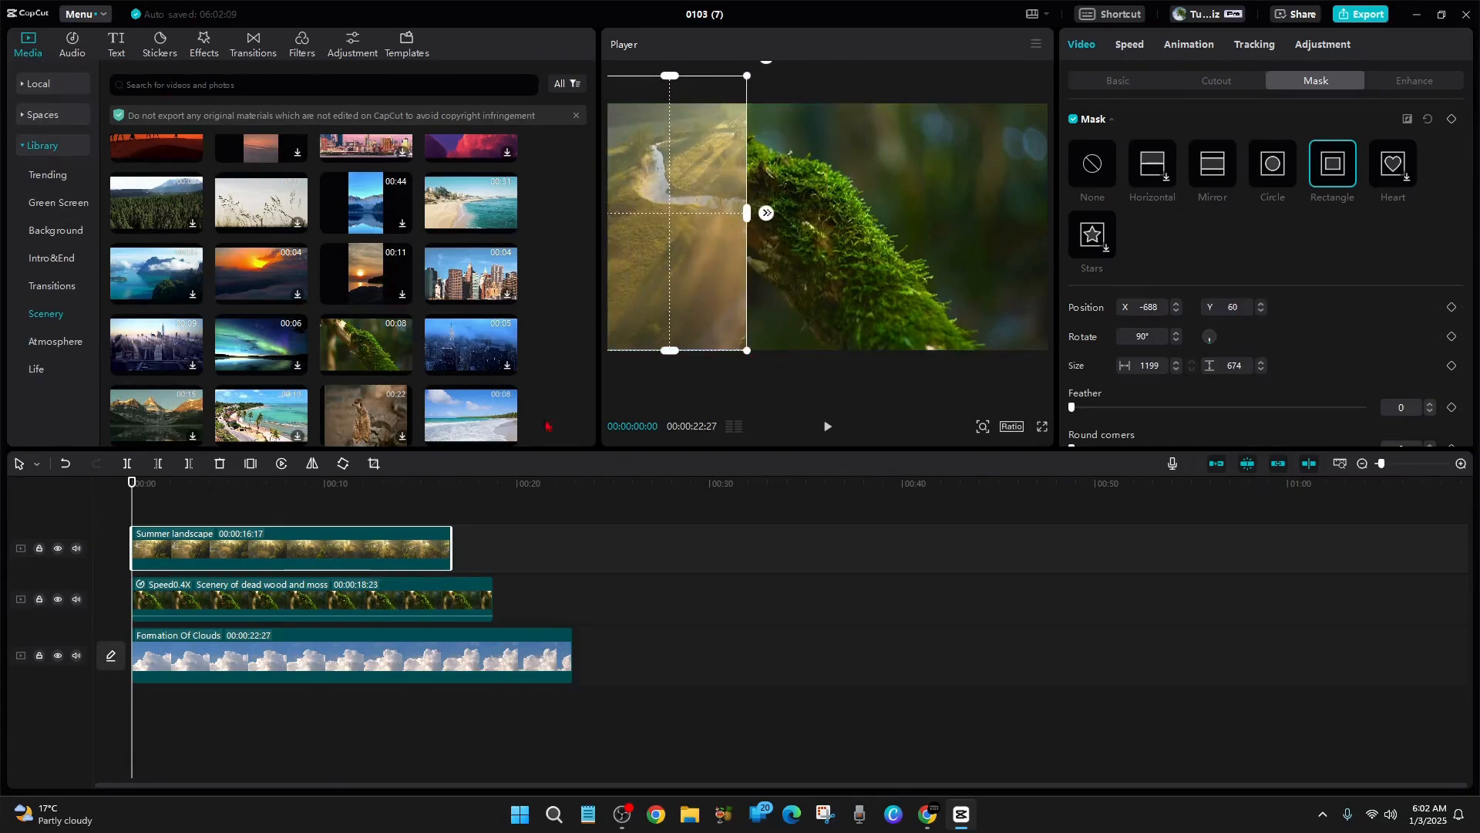
Apply a Rectangle mask to the moss clip, rotated 90° and sized about 1202 × 676 at about X -17, Y 61
click(340, 601)
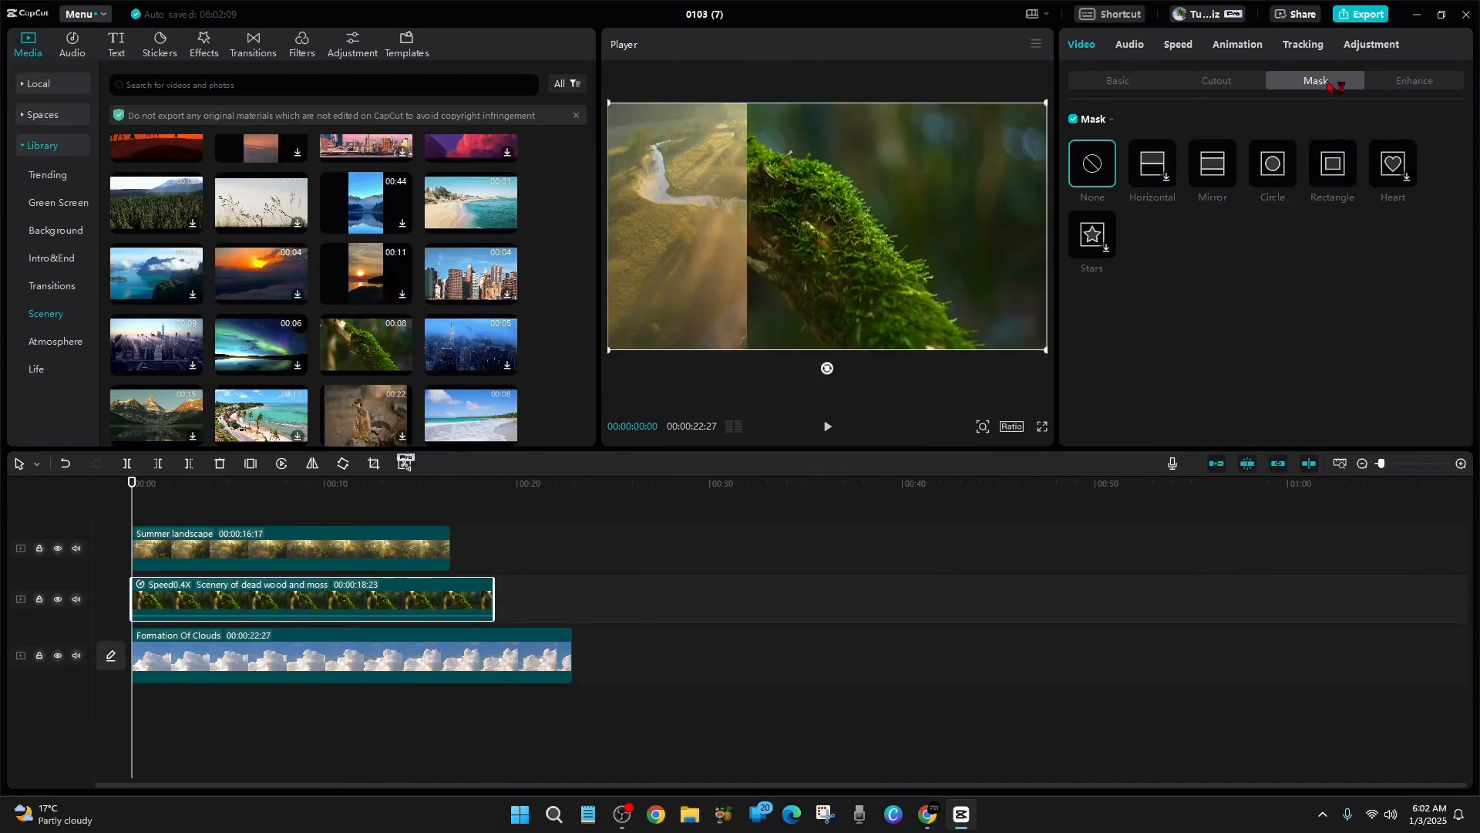
click(1324, 168)
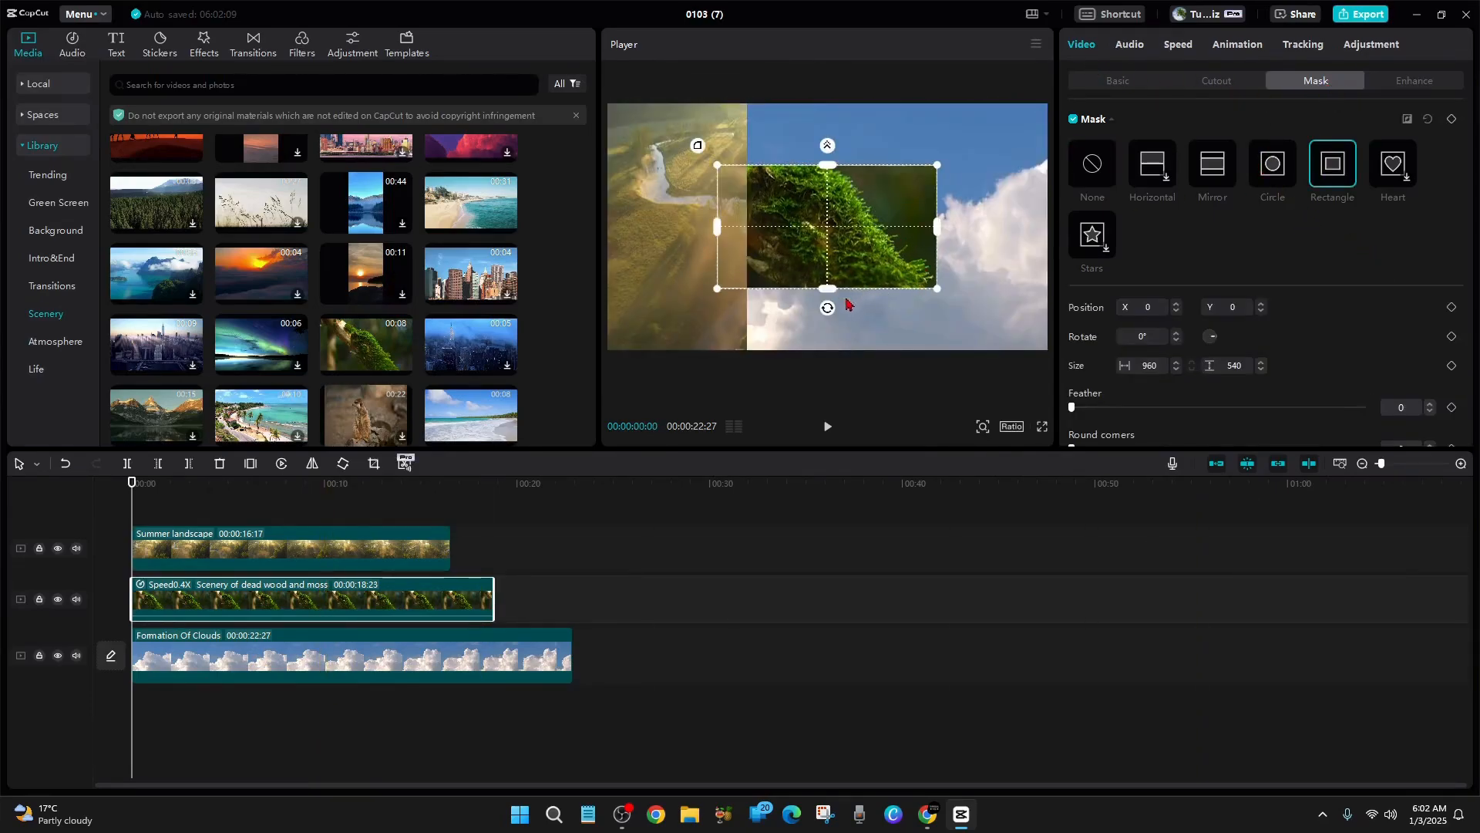
drag(830, 312, 759, 240)
drag(871, 257, 853, 243)
mouse_move(873, 327)
mouse_down()
mouse_move(895, 350)
mouse_move(857, 316)
mouse_up()
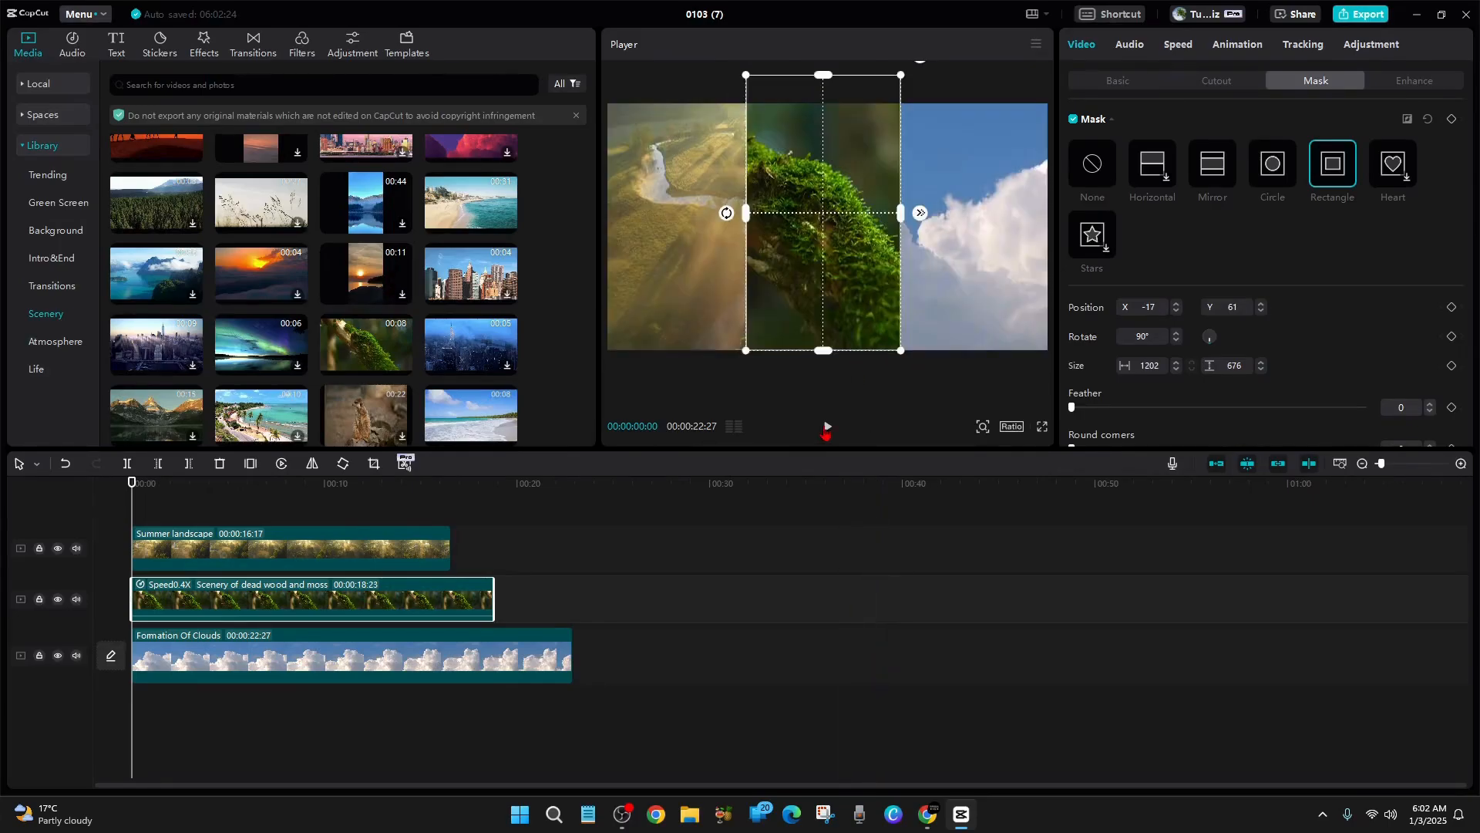
Apply a Rectangle mask to the clouds clip, rotated 90° and sized about 1199 × 674 at about X 662, Y 60
click(478, 644)
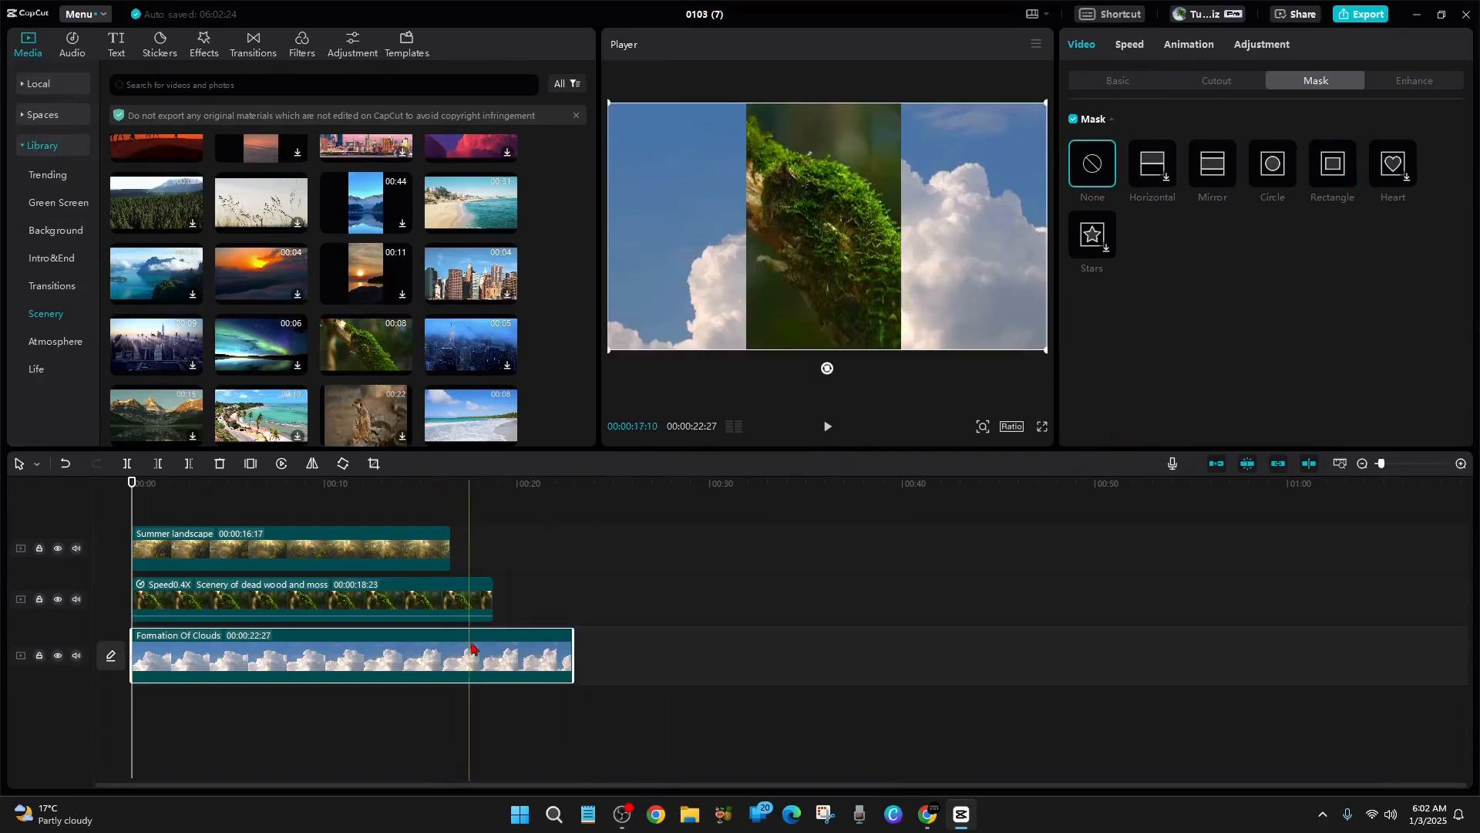
key(Home)
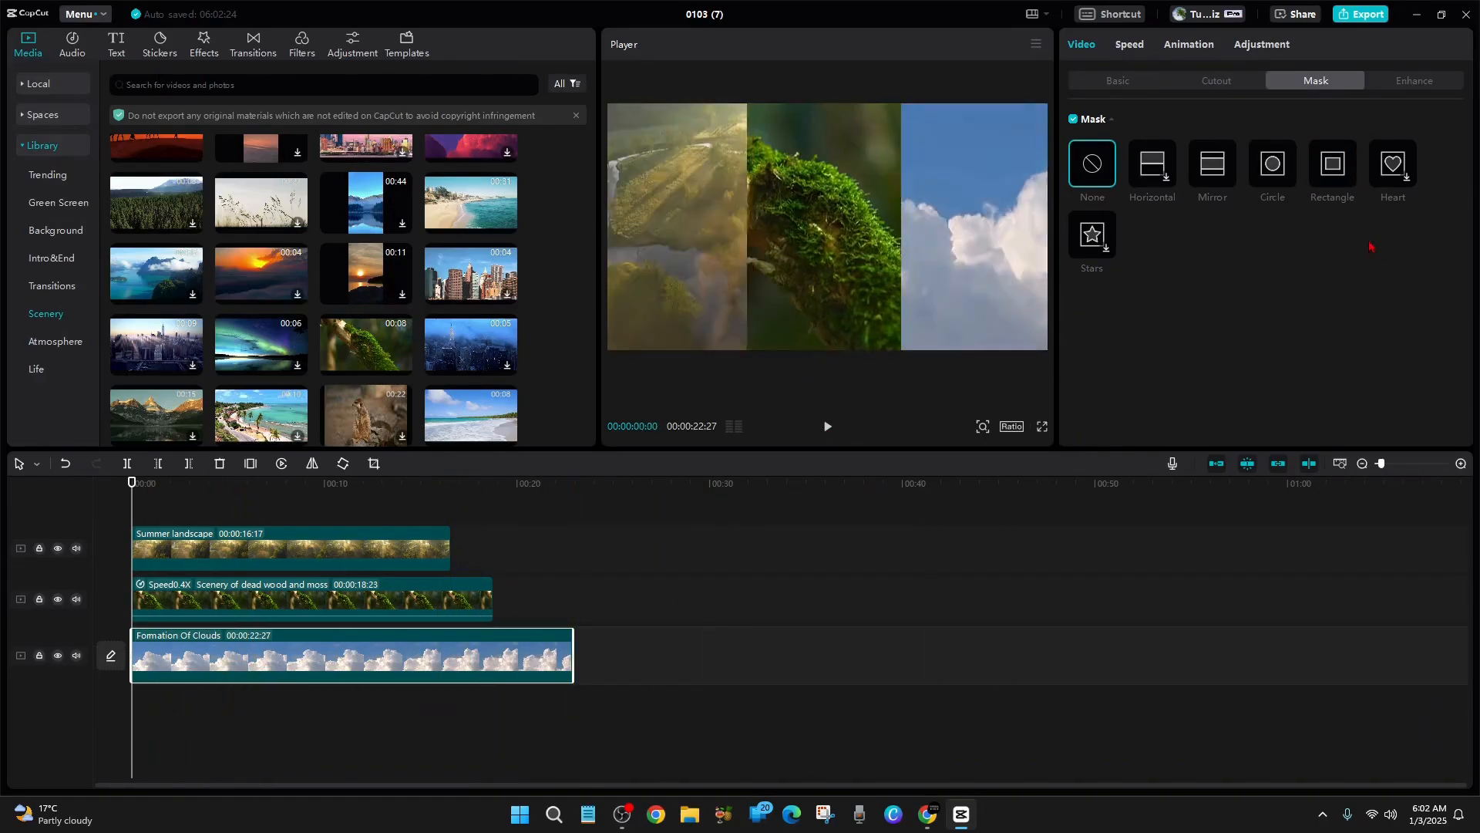
click(1336, 182)
drag(828, 311, 947, 243)
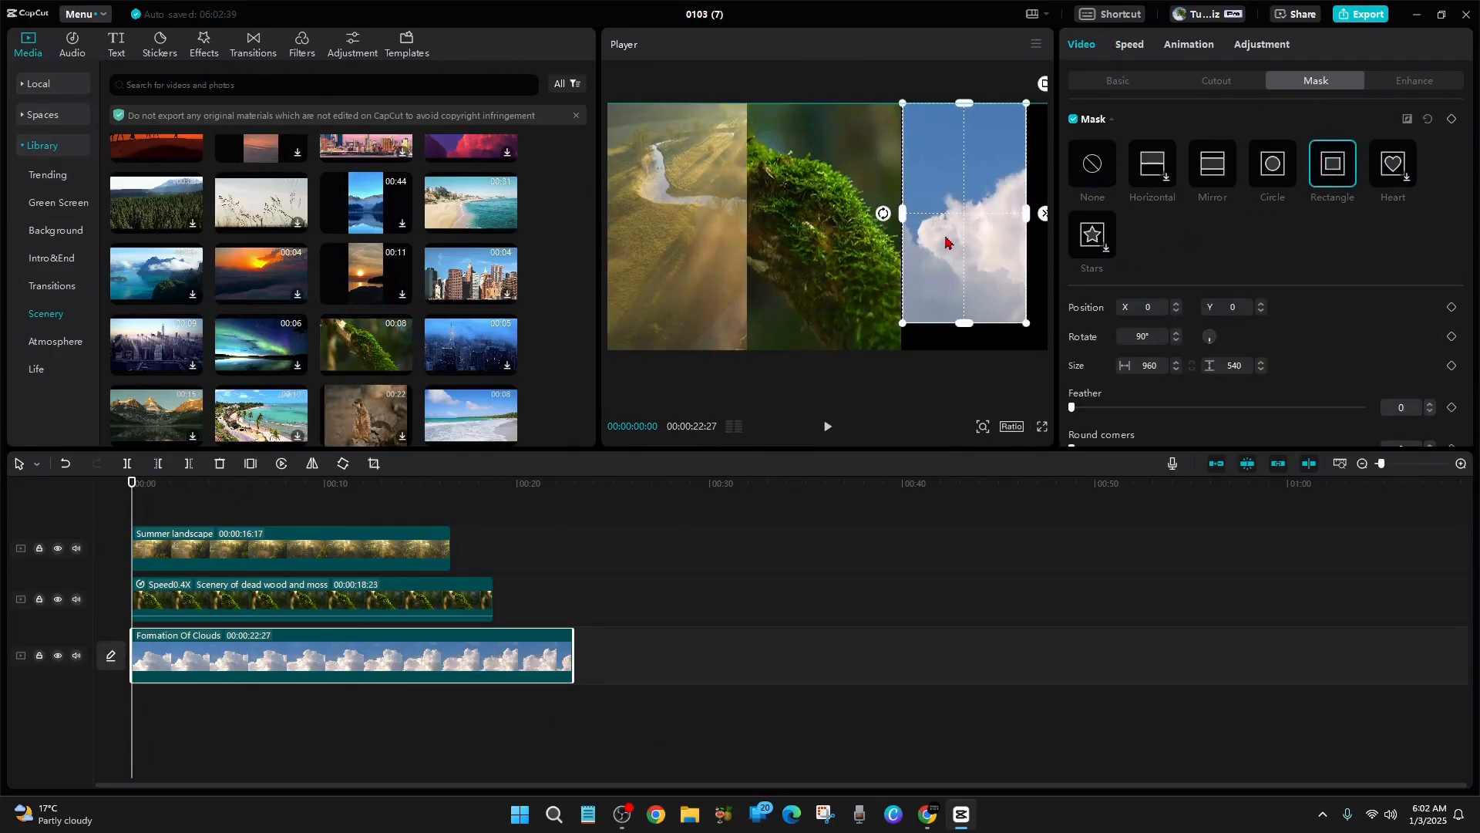
mouse_move(1028, 325)
mouse_down()
mouse_move(1044, 350)
mouse_move(1019, 328)
mouse_up()
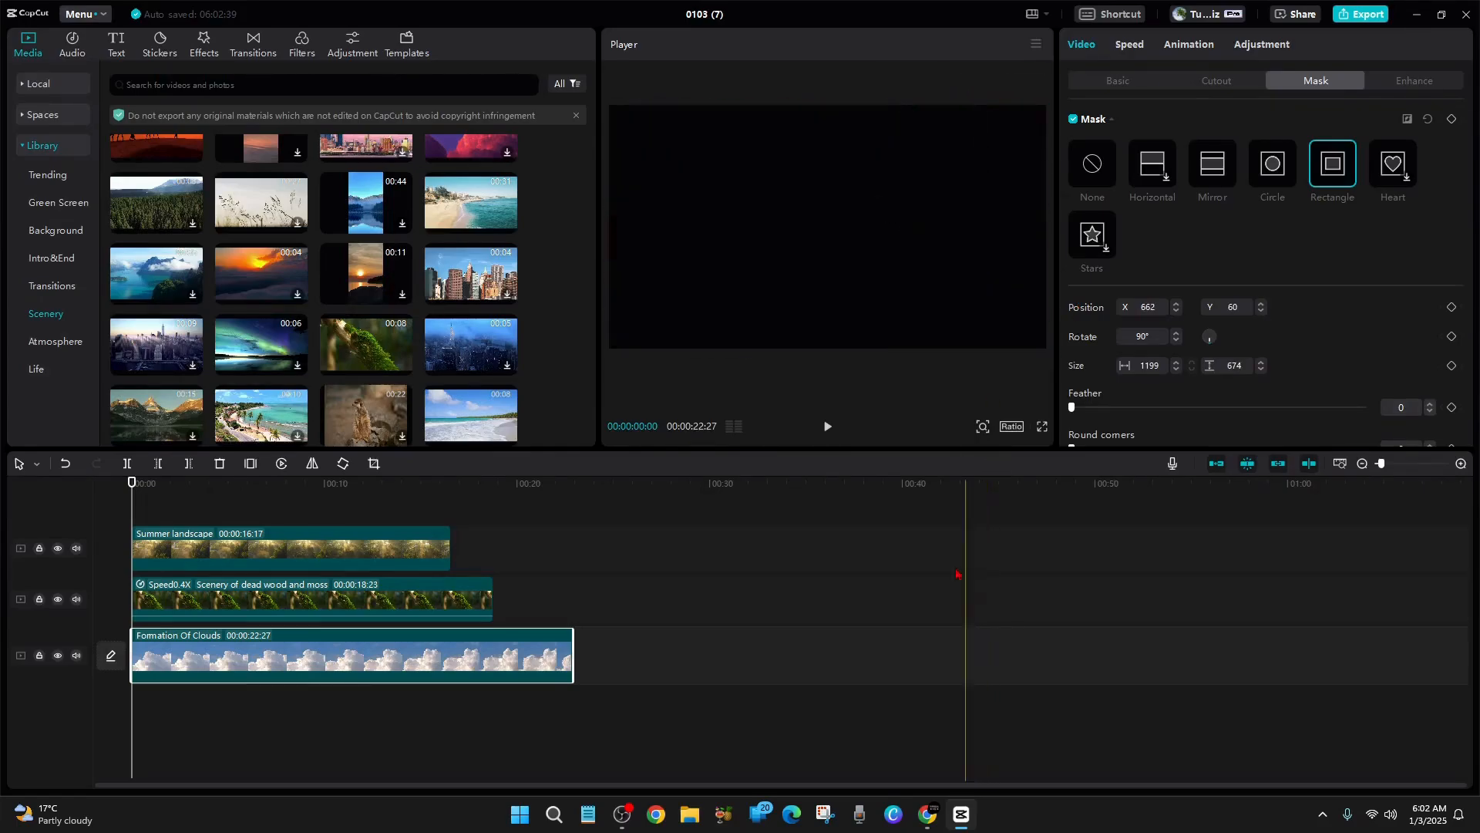
Preview the split screen in full screen, pause playback and widen the clouds clip's mask toward the moss clip to about 701
click(1040, 432)
click(537, 766)
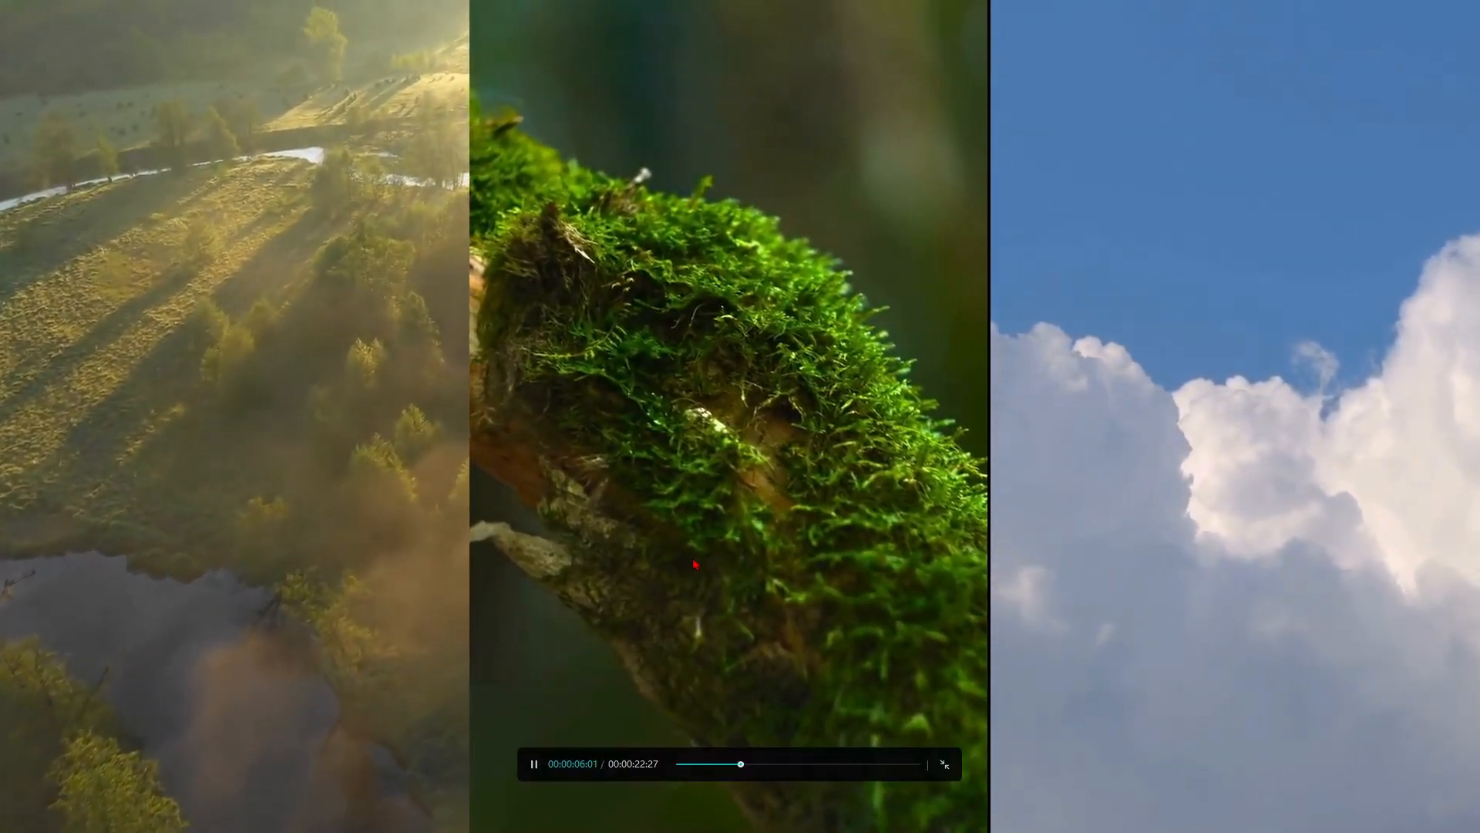
click(944, 770)
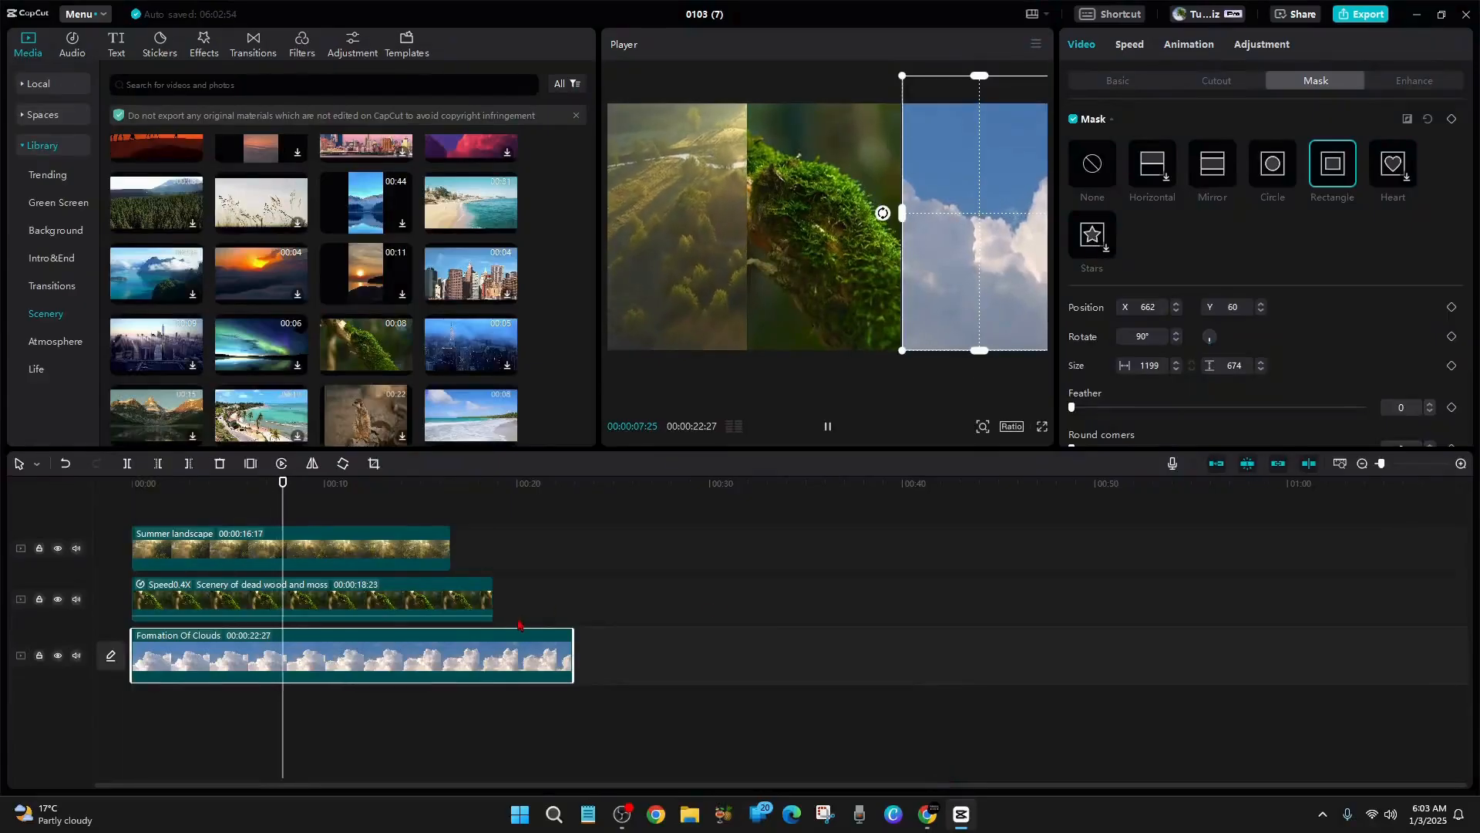
key(space)
drag(906, 224, 900, 222)
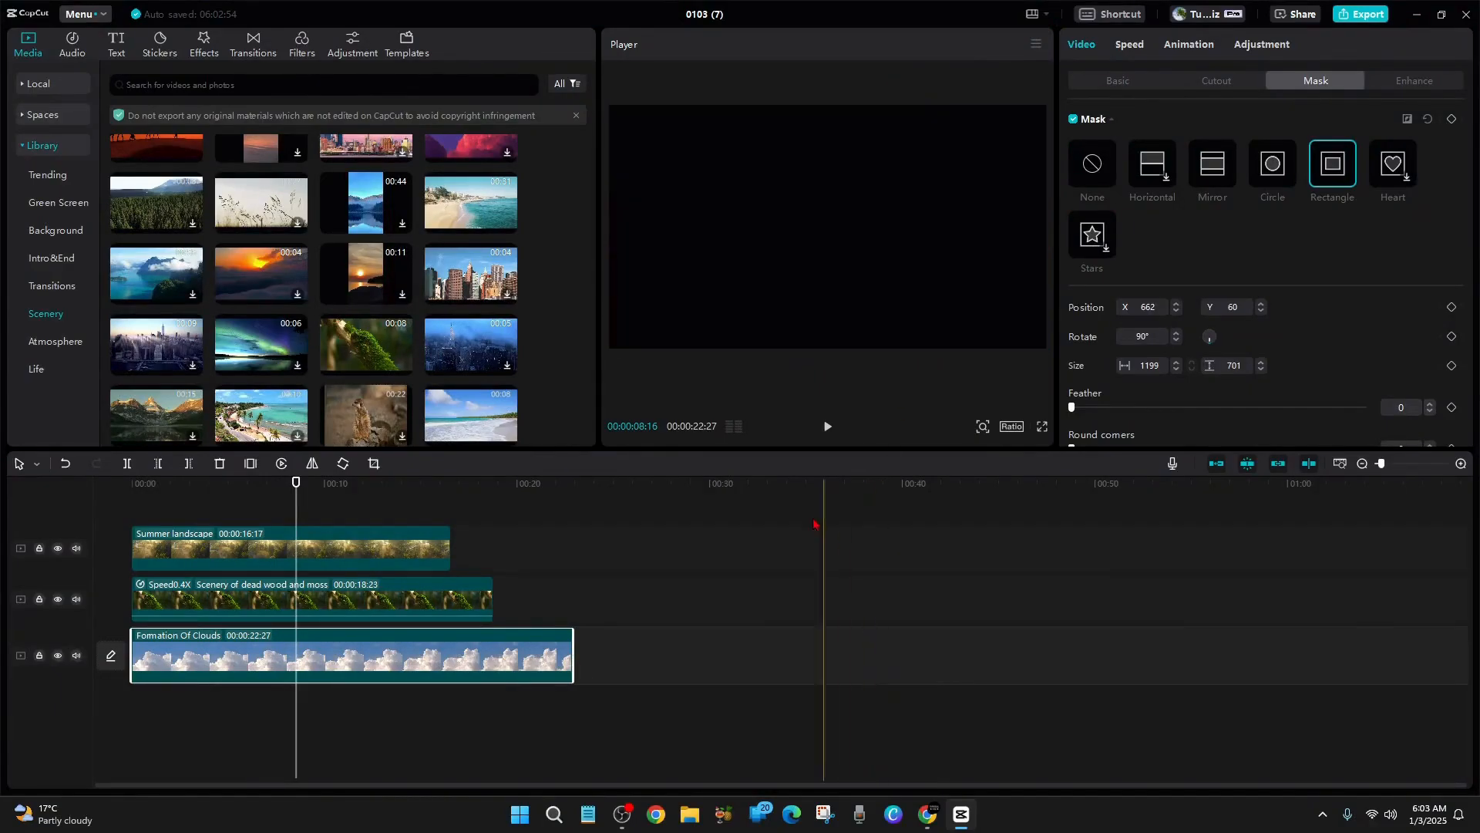
Play the composition in full screen to check the seam between the moss and clouds clips
click(827, 425)
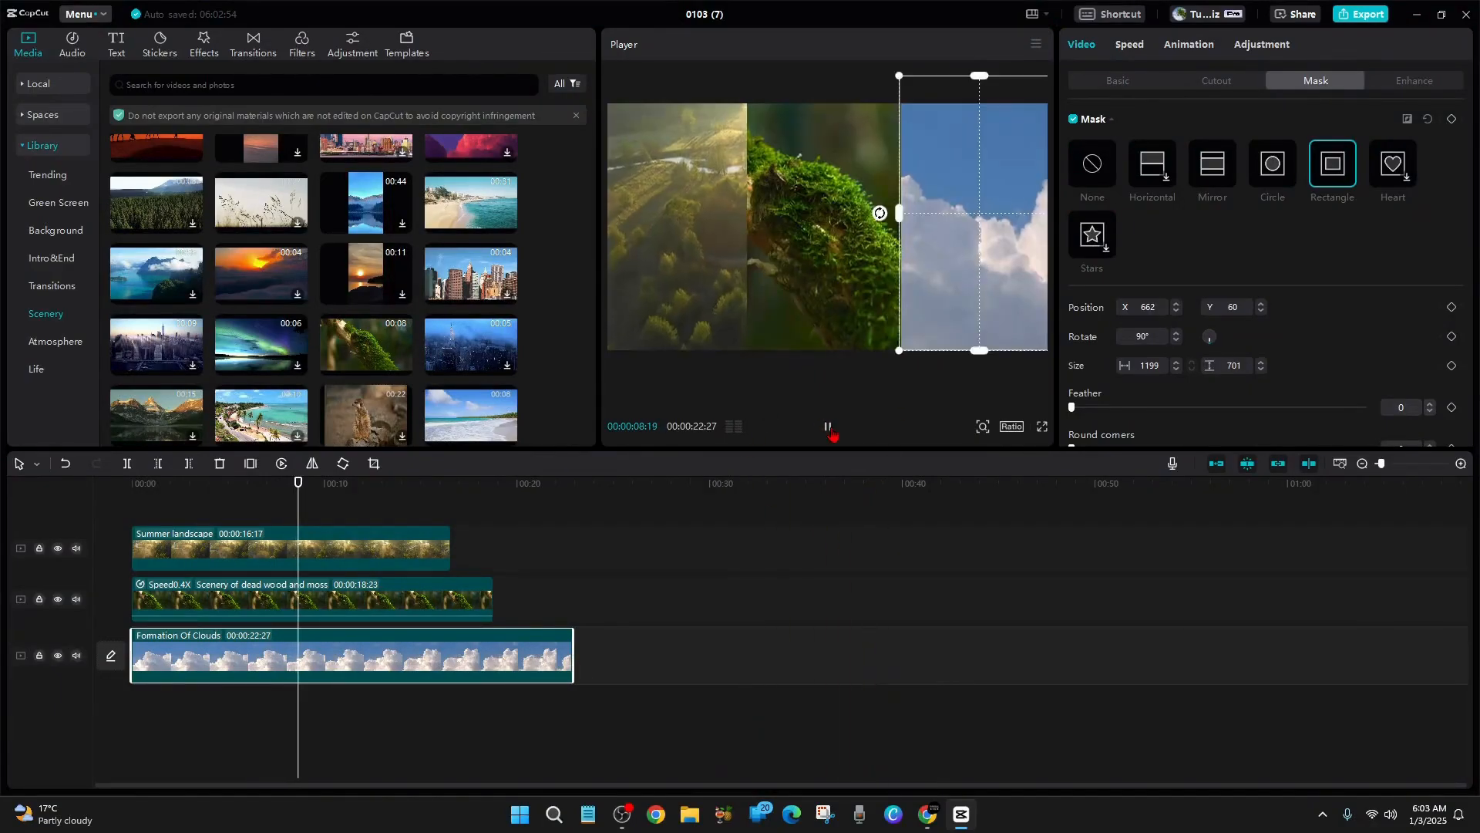
click(1041, 426)
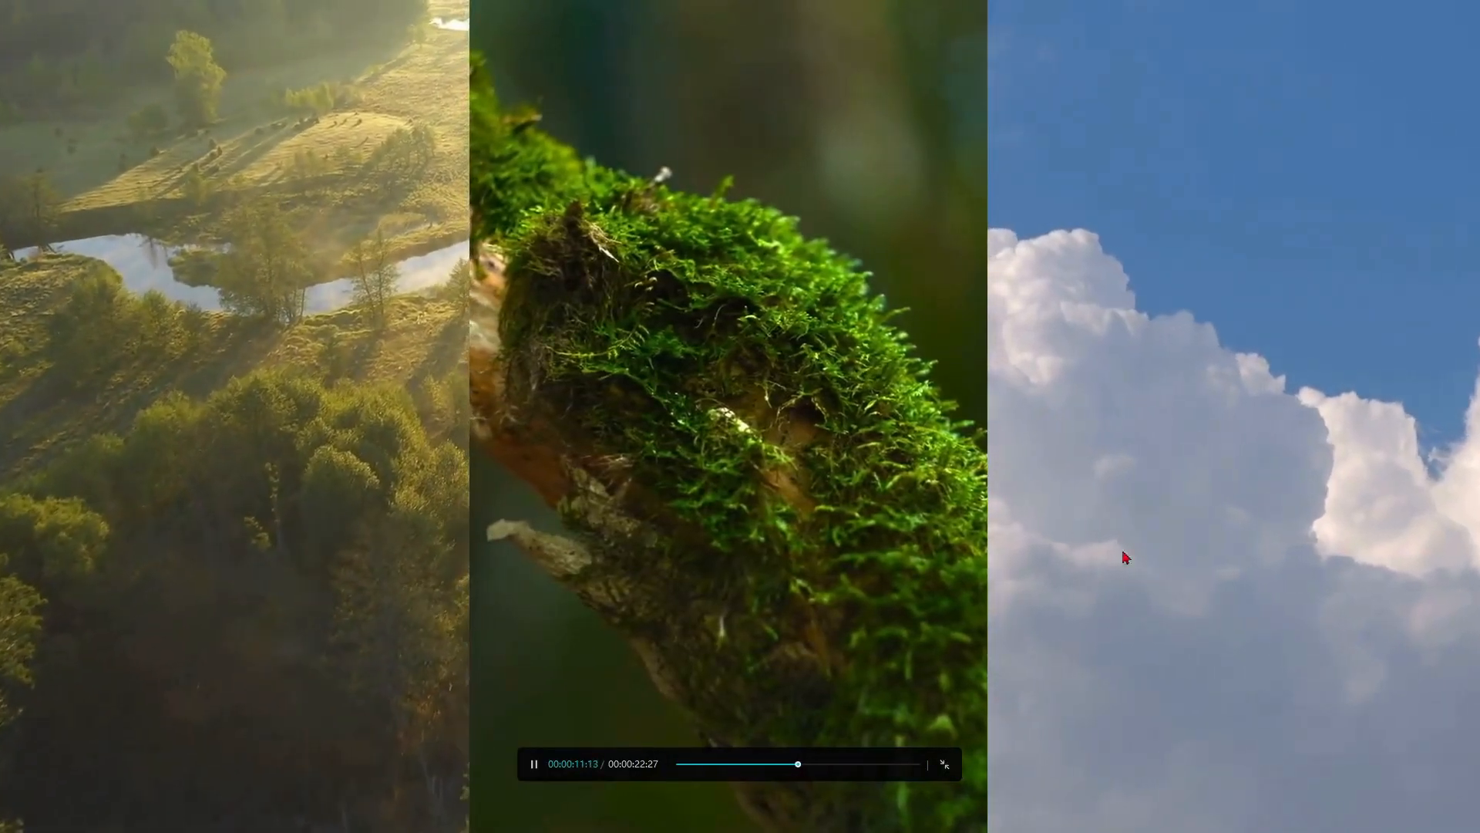
key(Escape)
click(599, 608)
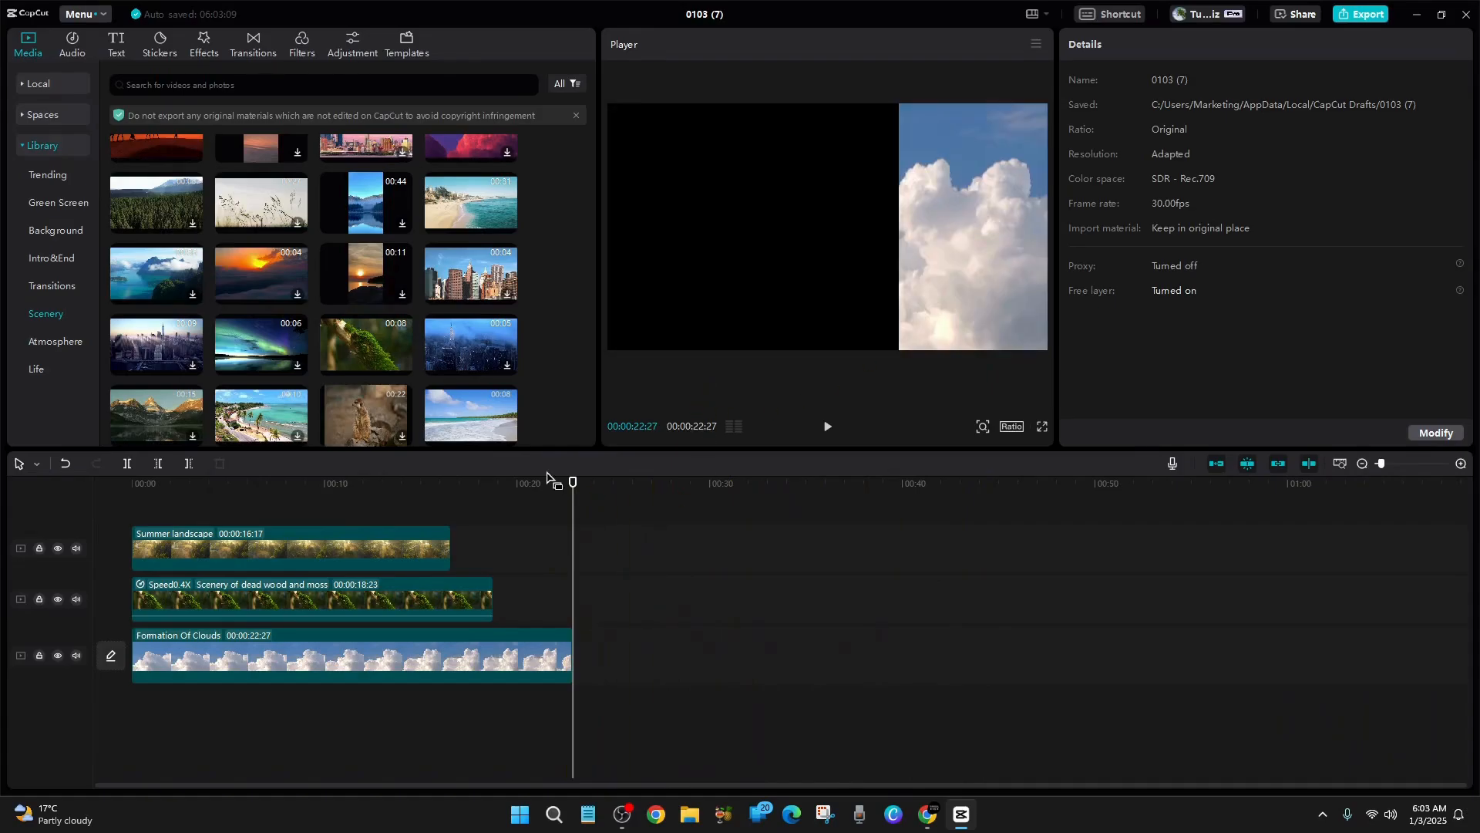
Split the moss clip at the end of the Summer landscape clip, at 00:00:16:17, and delete the remainder
drag(574, 487, 451, 484)
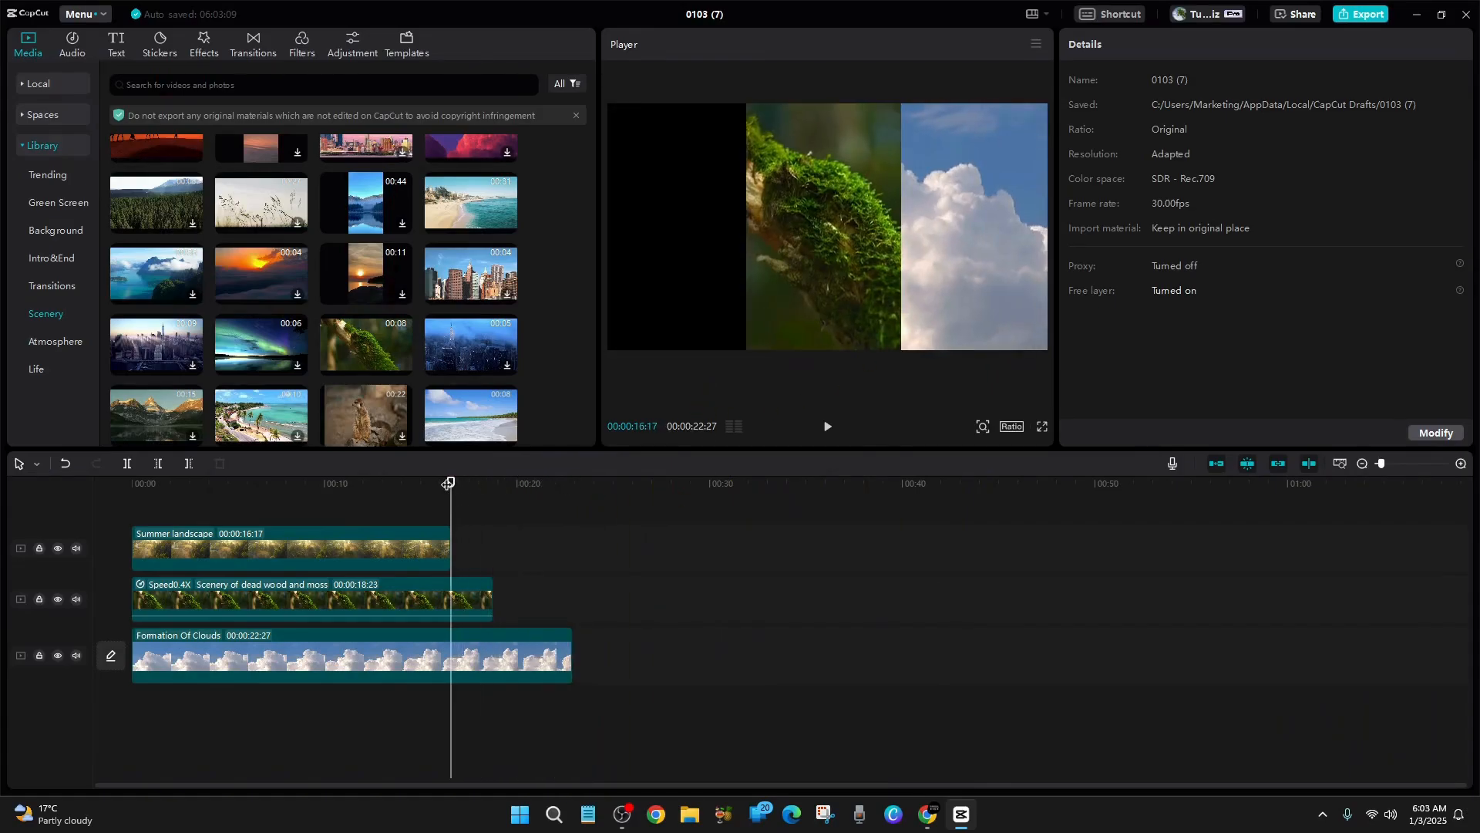
click(297, 601)
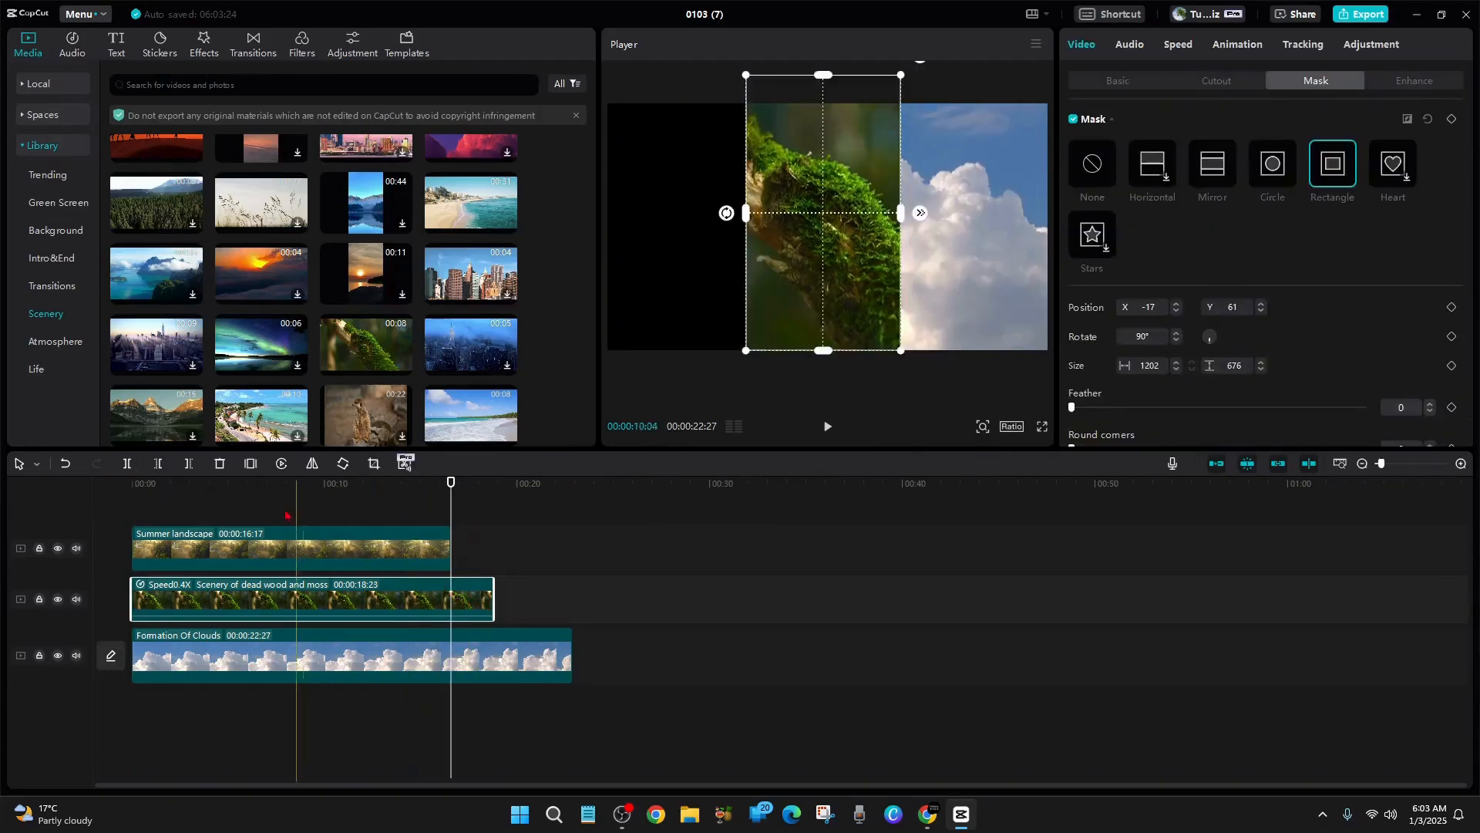
click(127, 463)
click(469, 607)
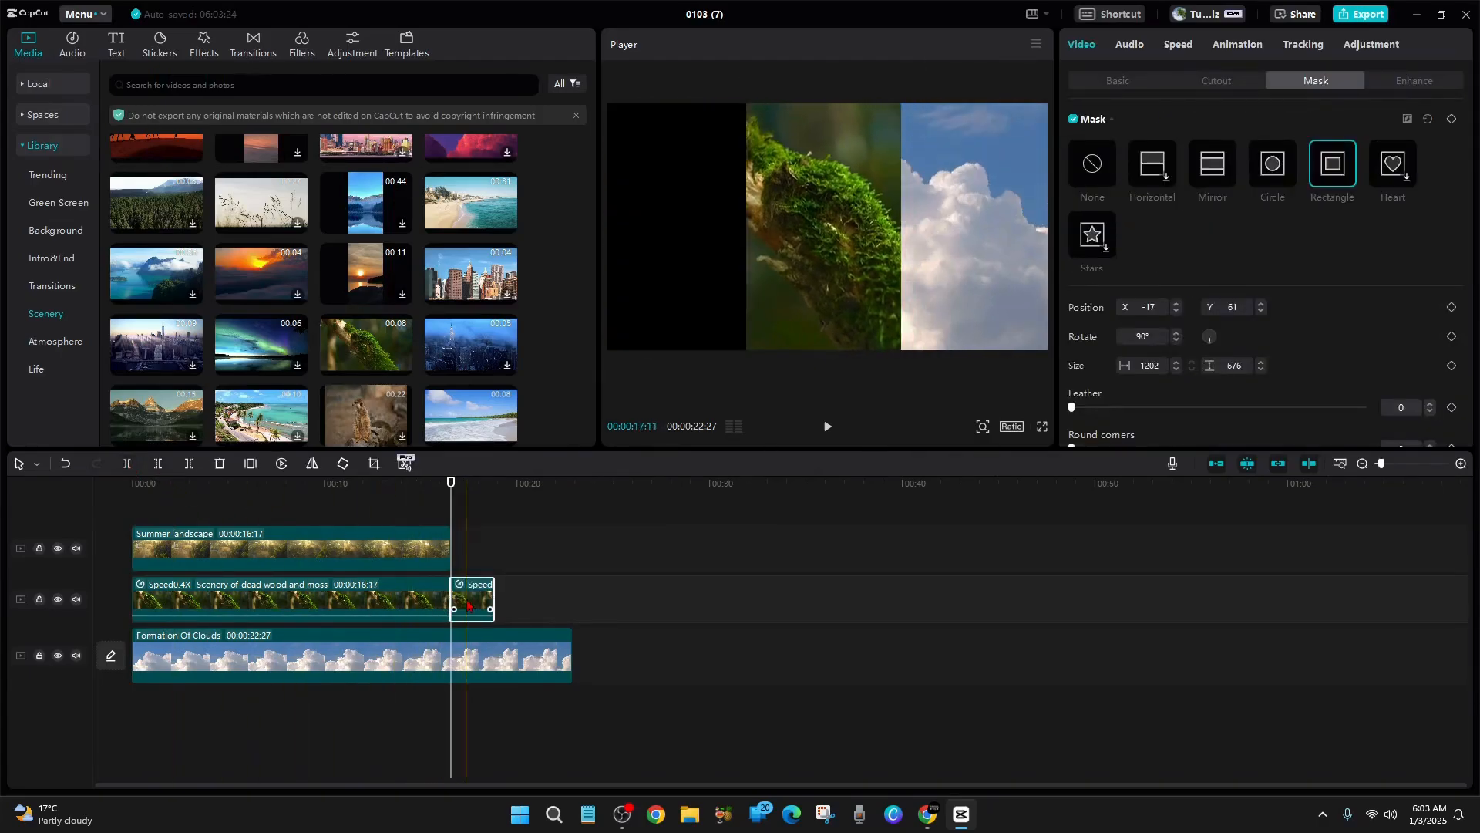
key(Delete)
Split the clouds clip at the end of the other two clips and delete the excess part
click(471, 655)
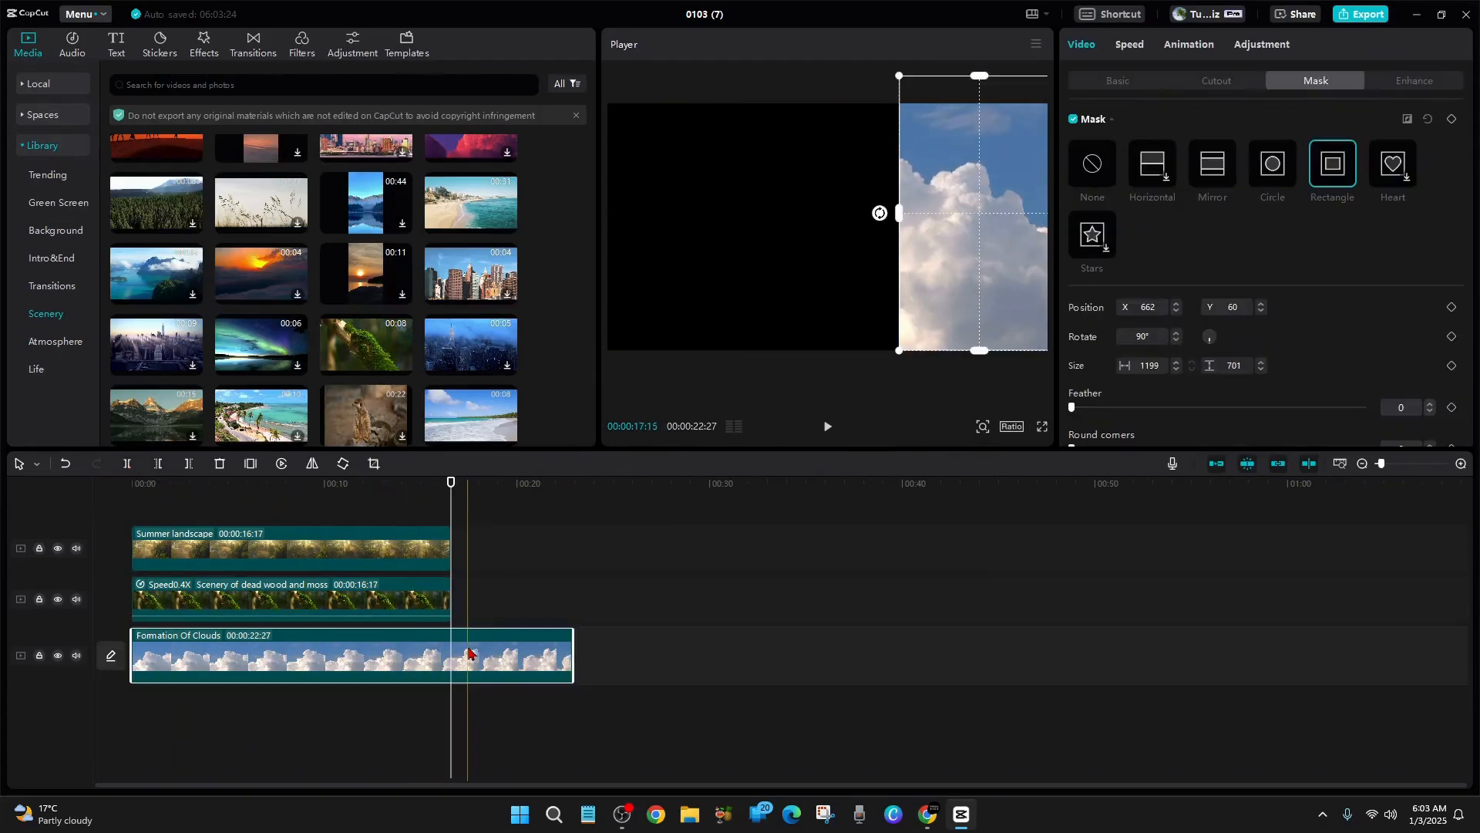
click(127, 463)
click(516, 663)
key(Delete)
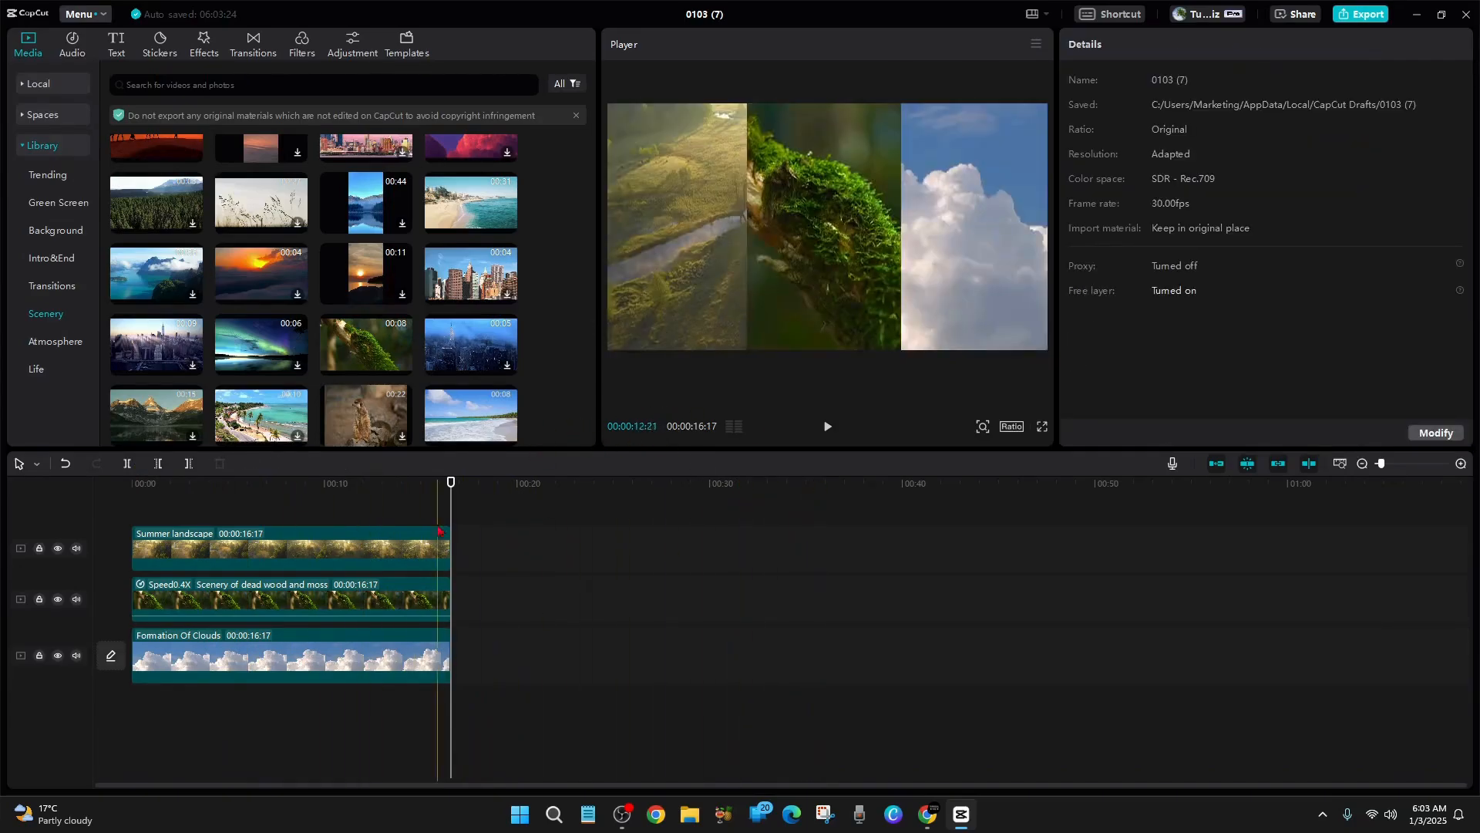
Export the split-screen video with the existing export settings and dismiss the sharing options
click(1365, 17)
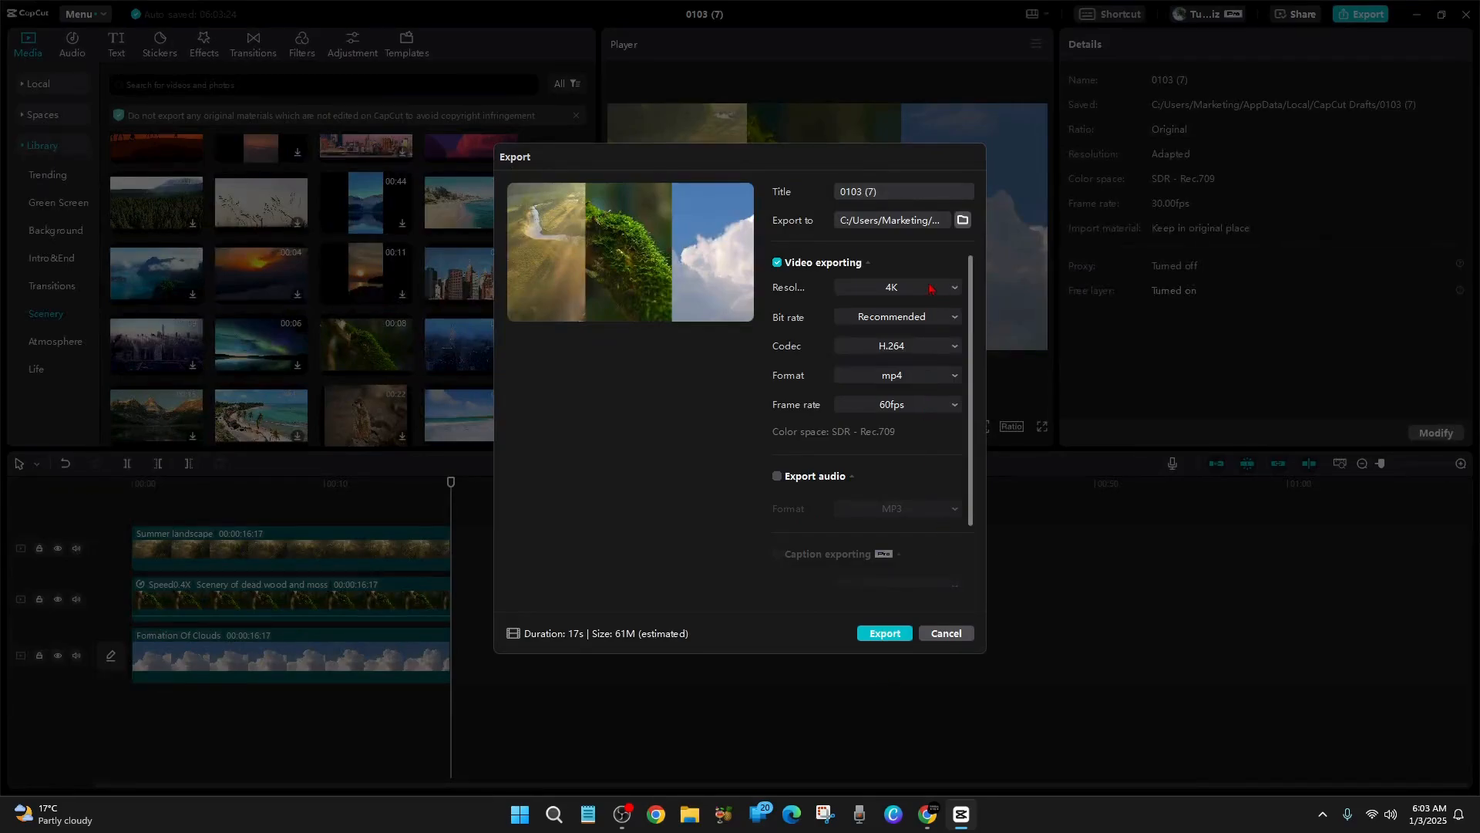
click(881, 636)
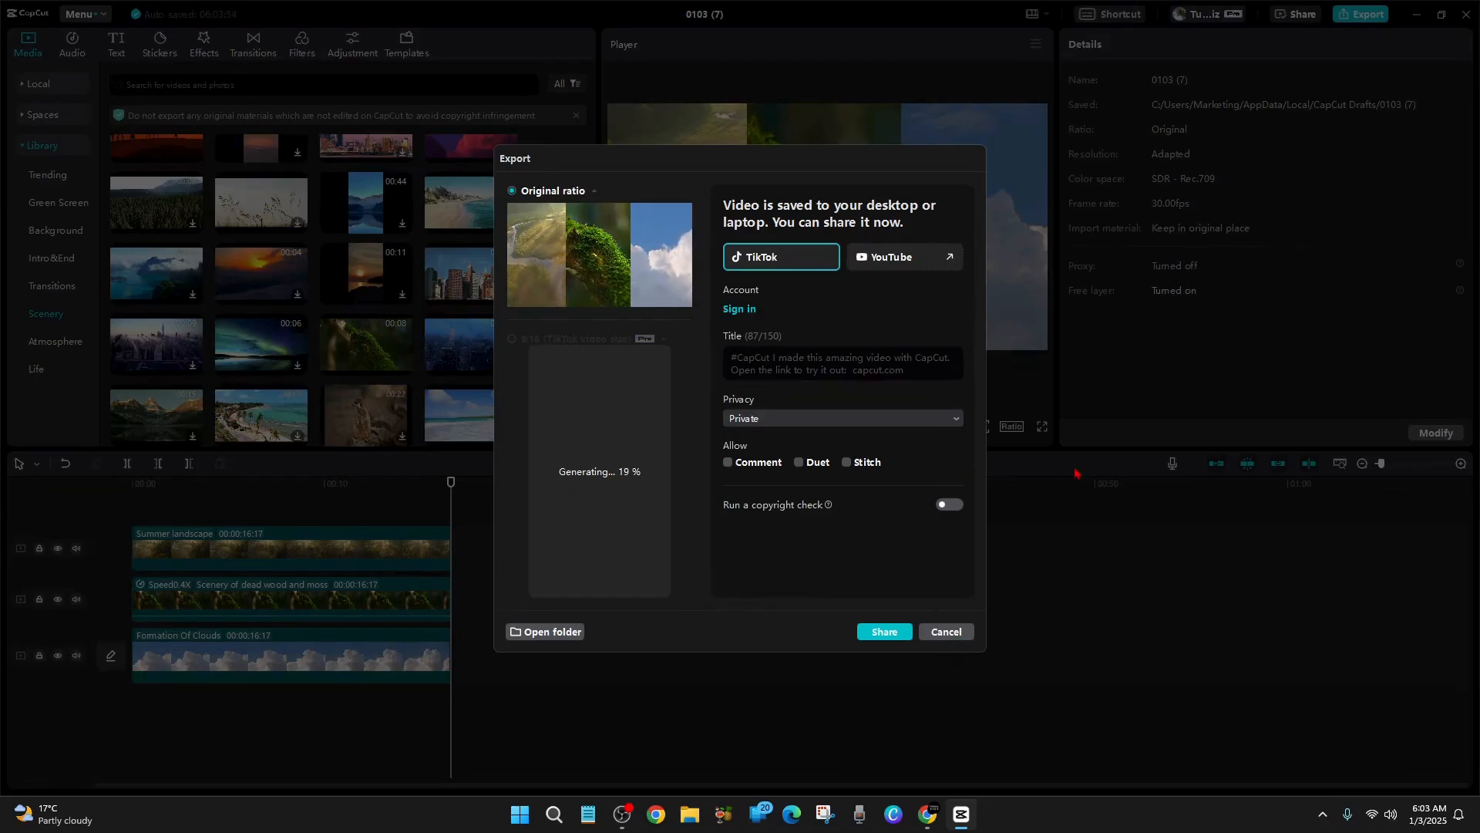
click(973, 631)
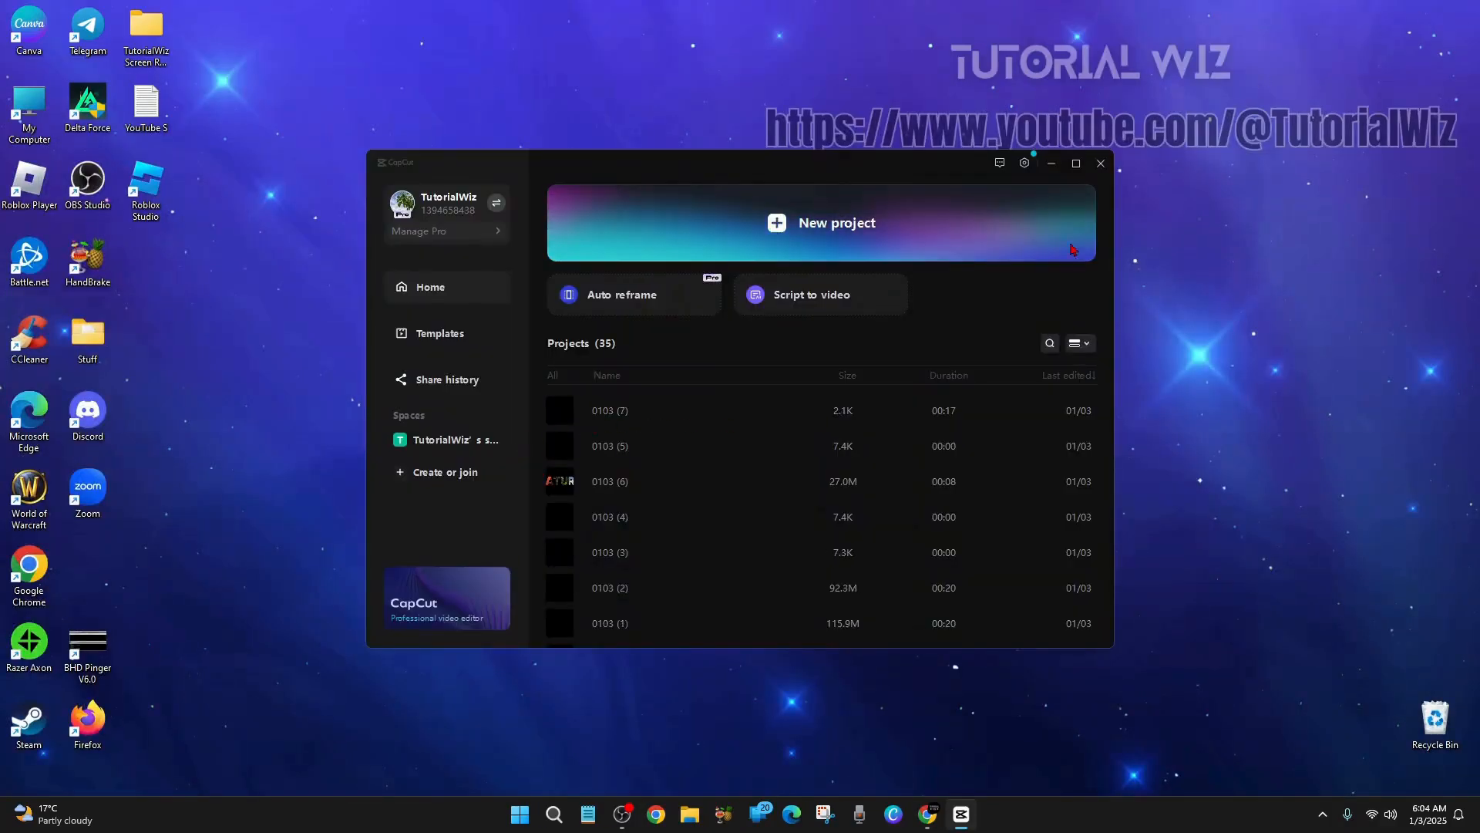
Create a new project, import the exported split-screen video 0103 (7), and place it on the timeline
click(709, 247)
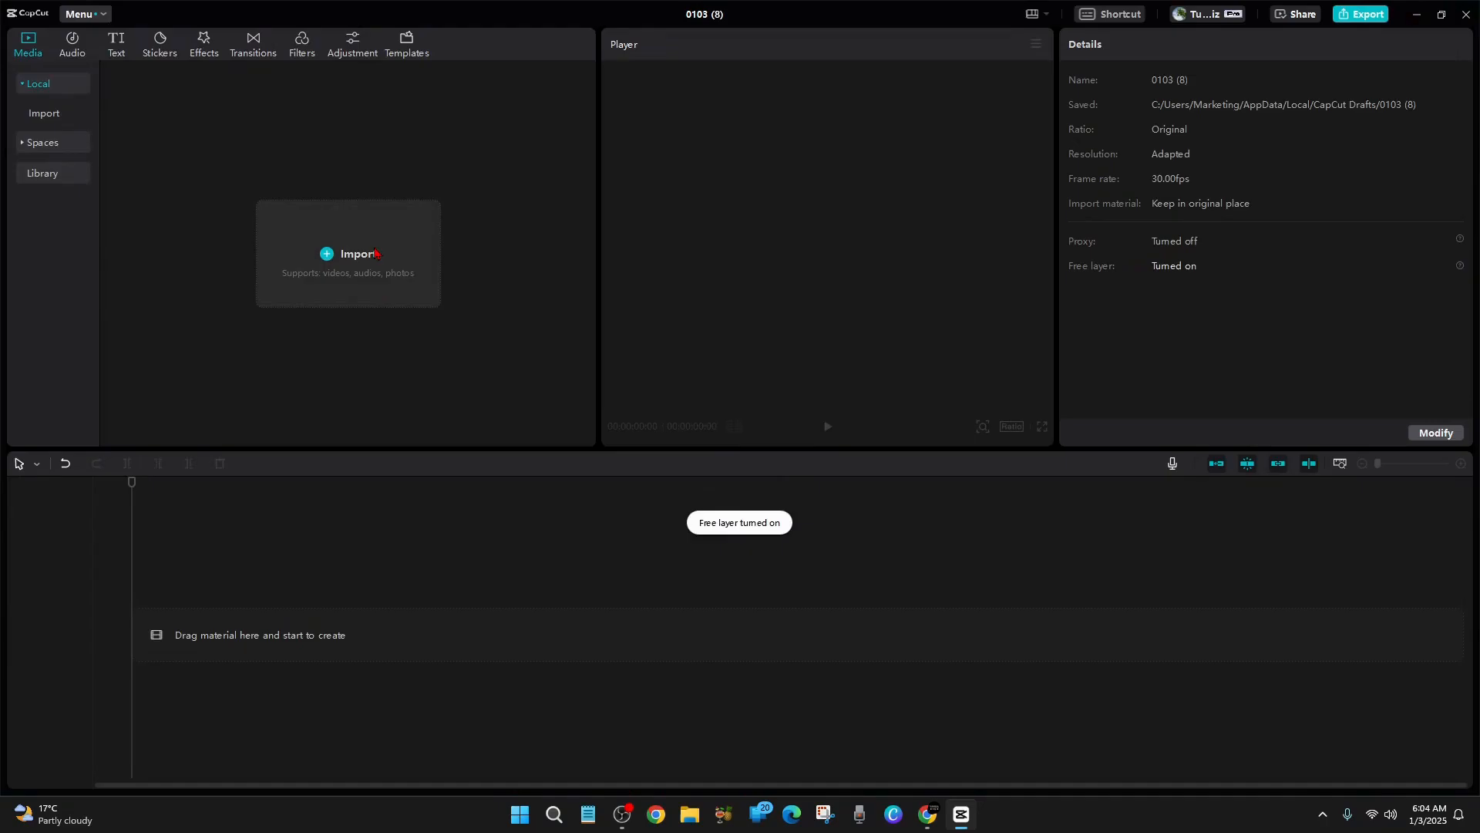
click(378, 253)
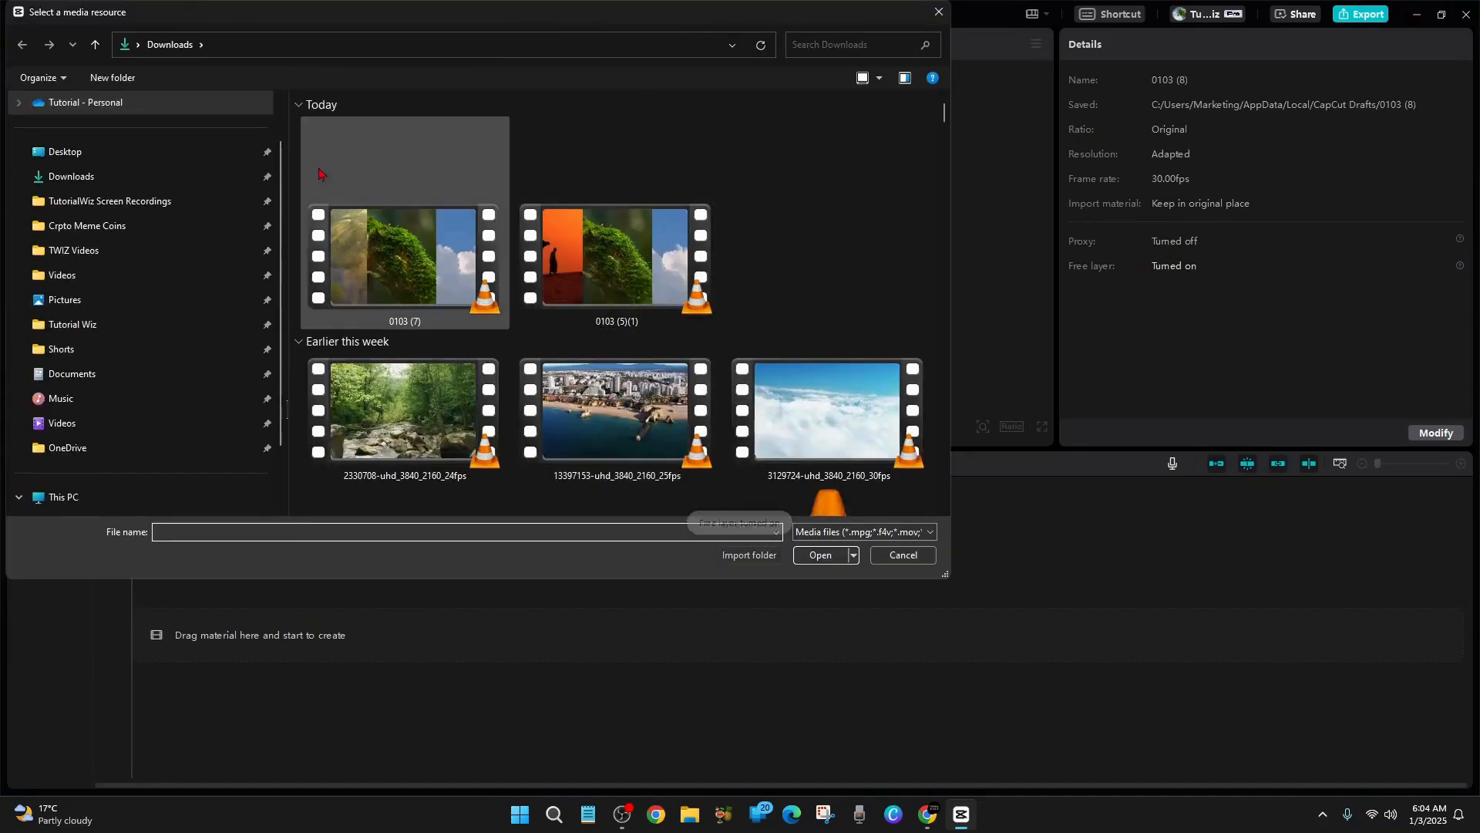
double_click(397, 269)
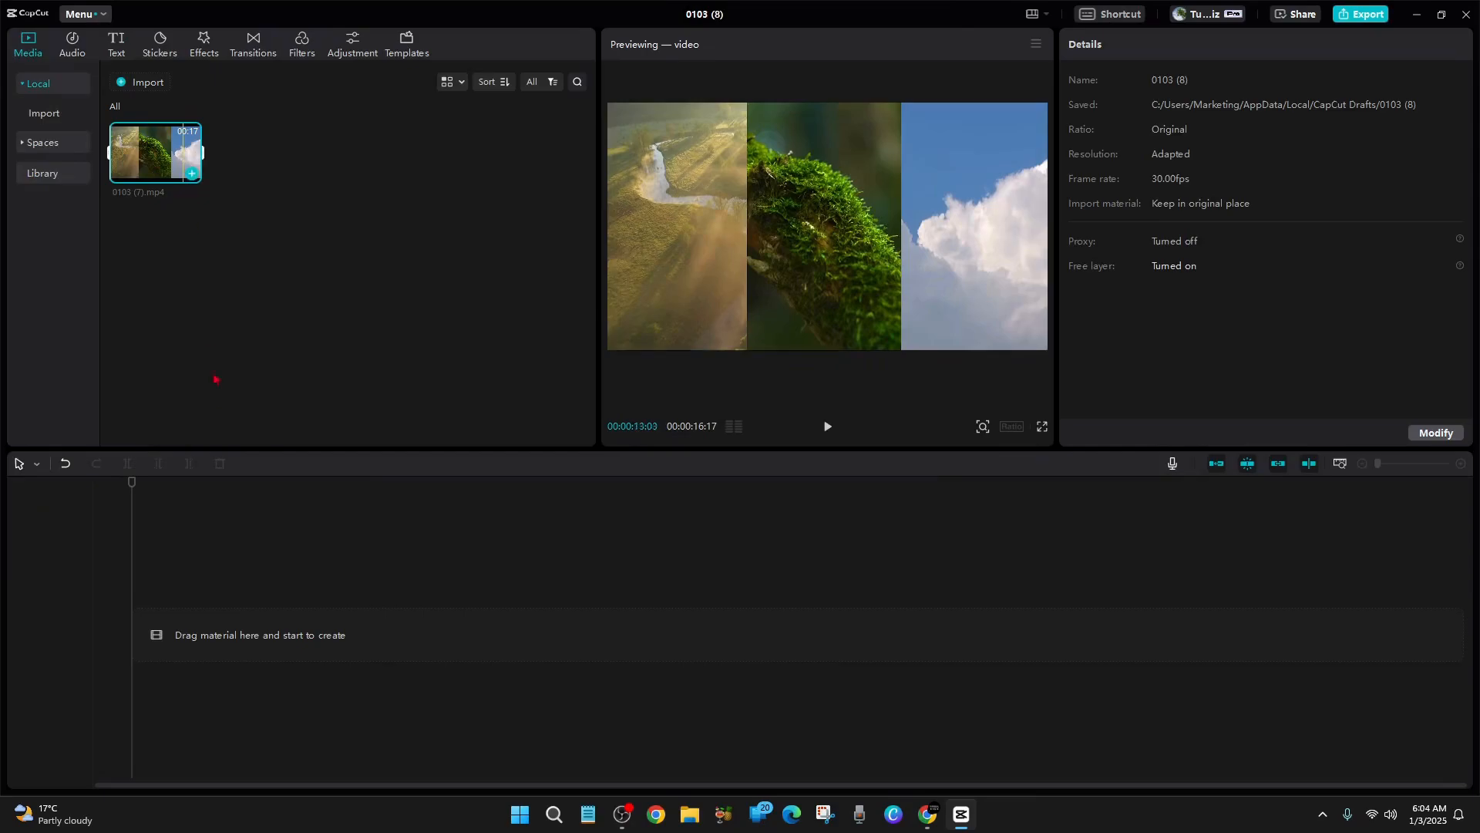
drag(154, 152, 173, 628)
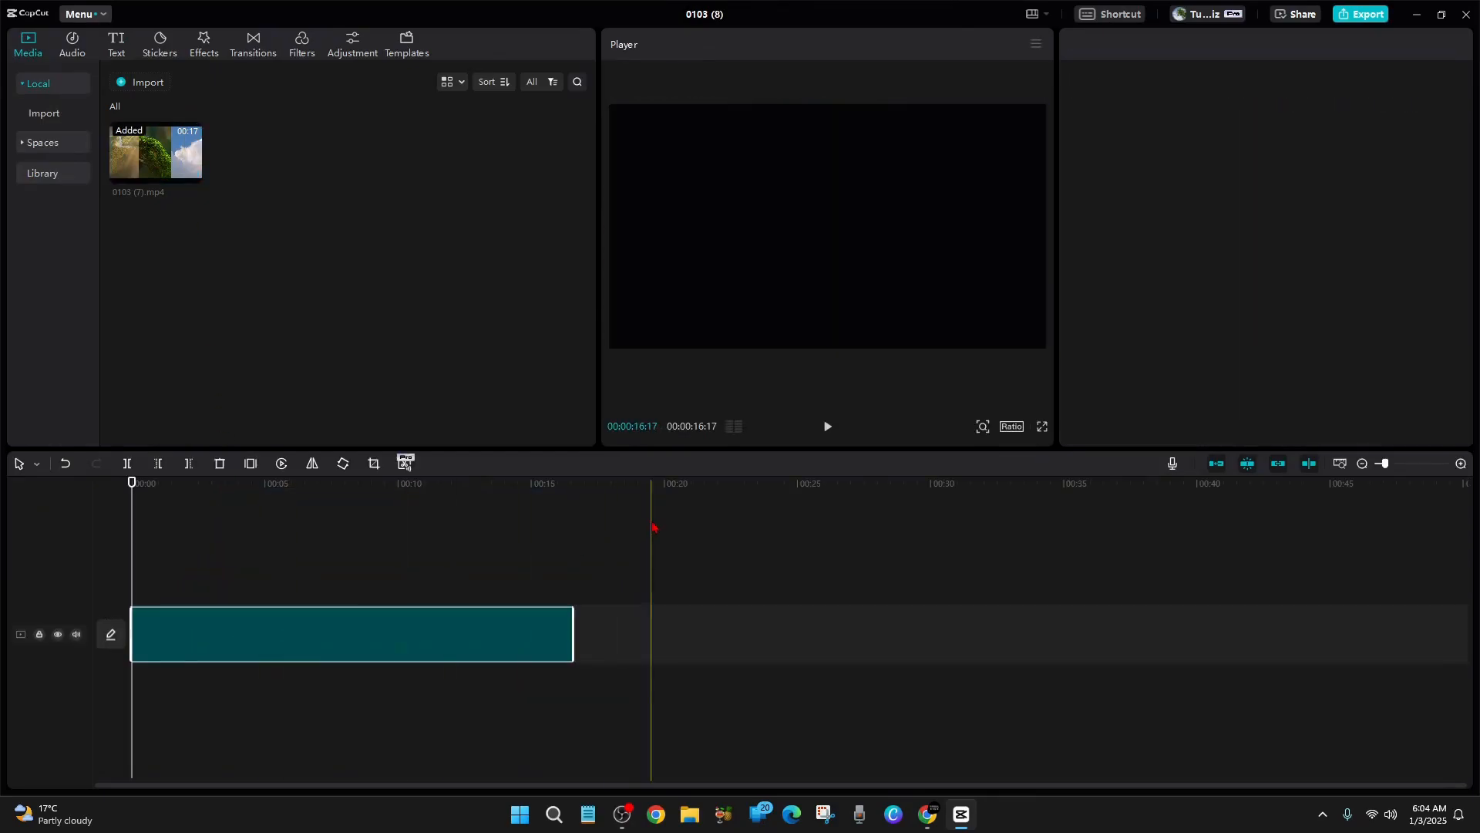
Play a few seconds of the imported split-screen video to check it, and deselect the clip
click(829, 428)
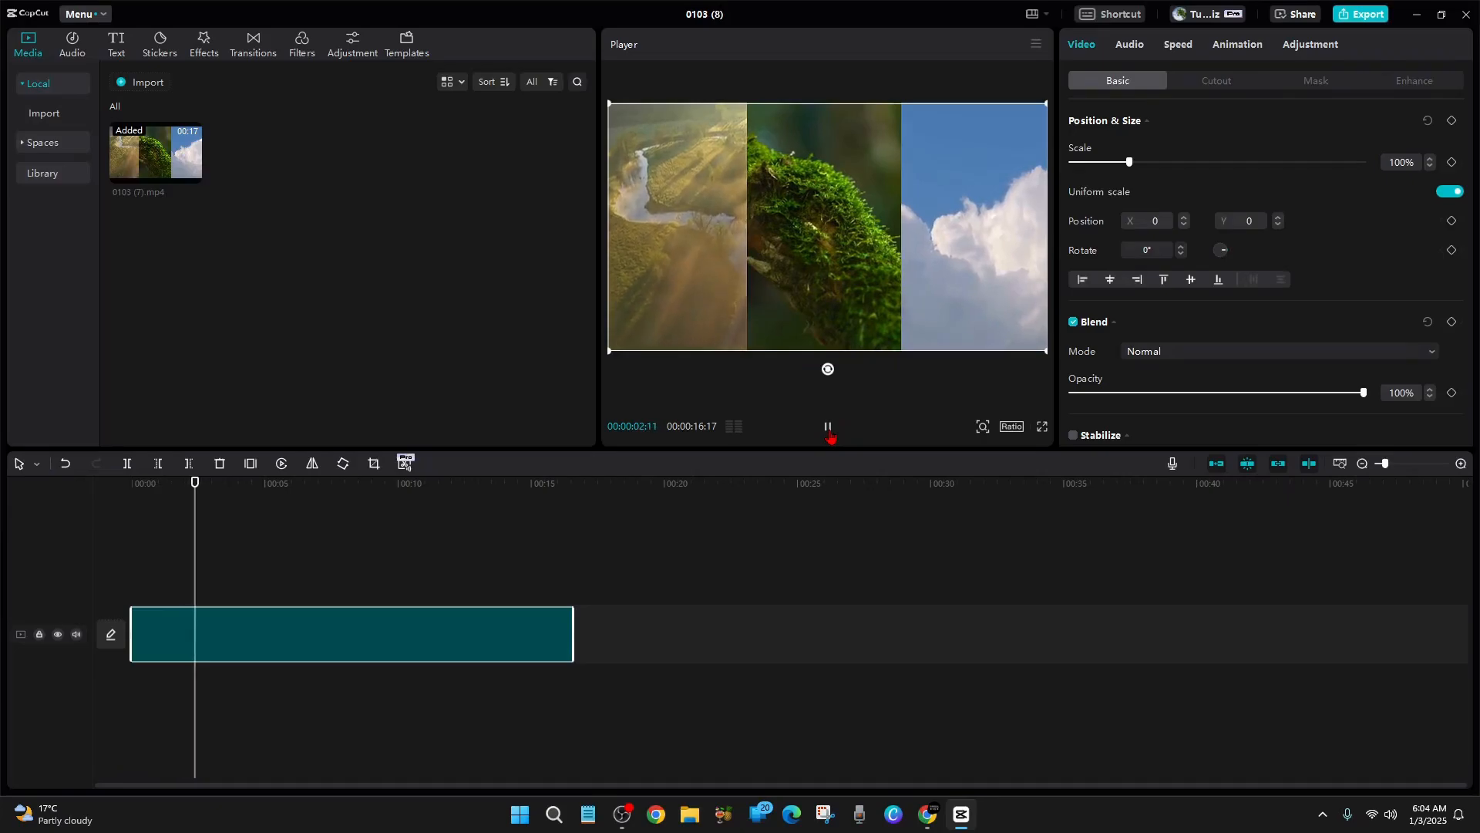
click(829, 431)
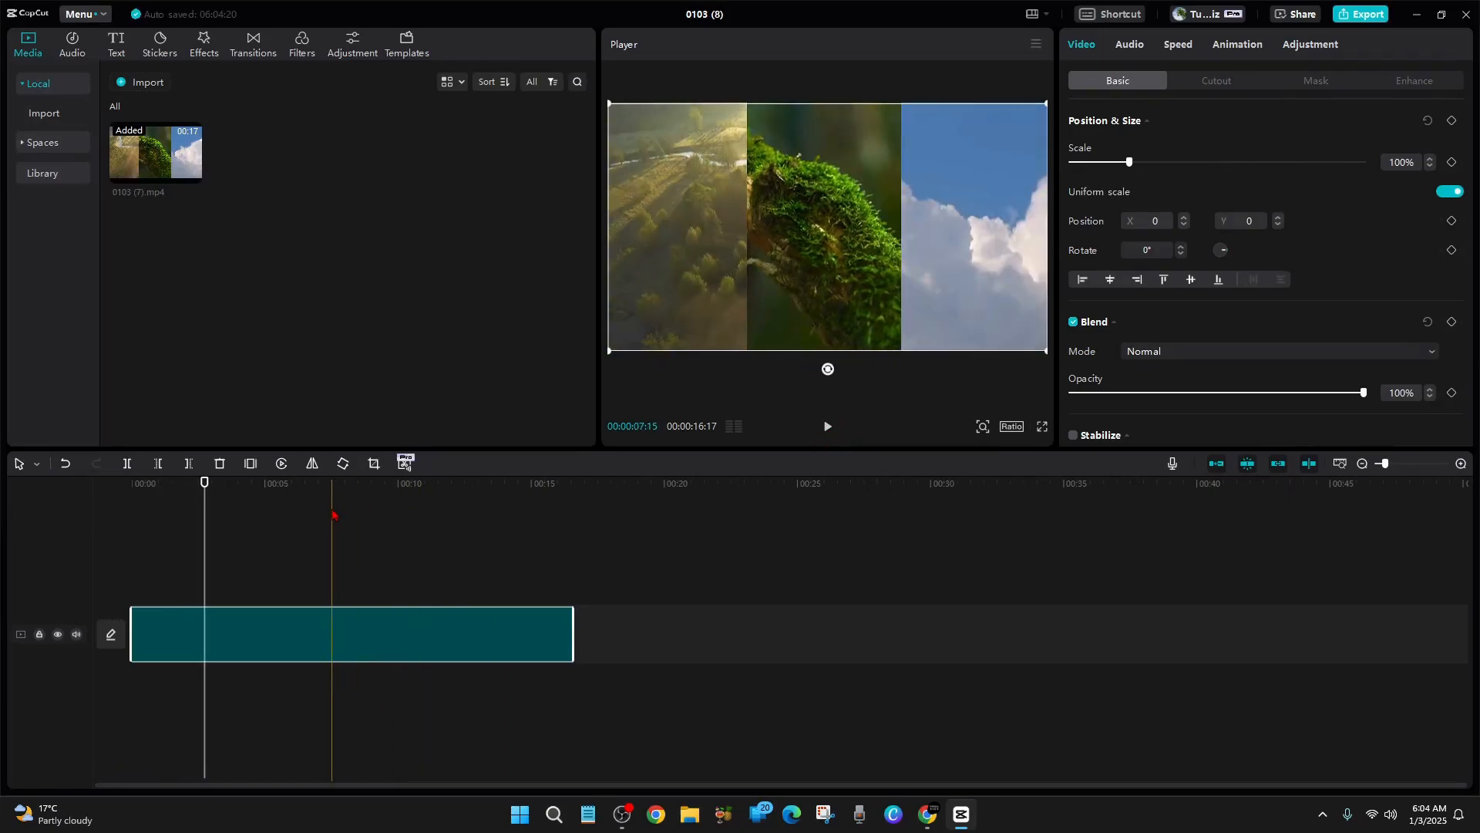
click(882, 674)
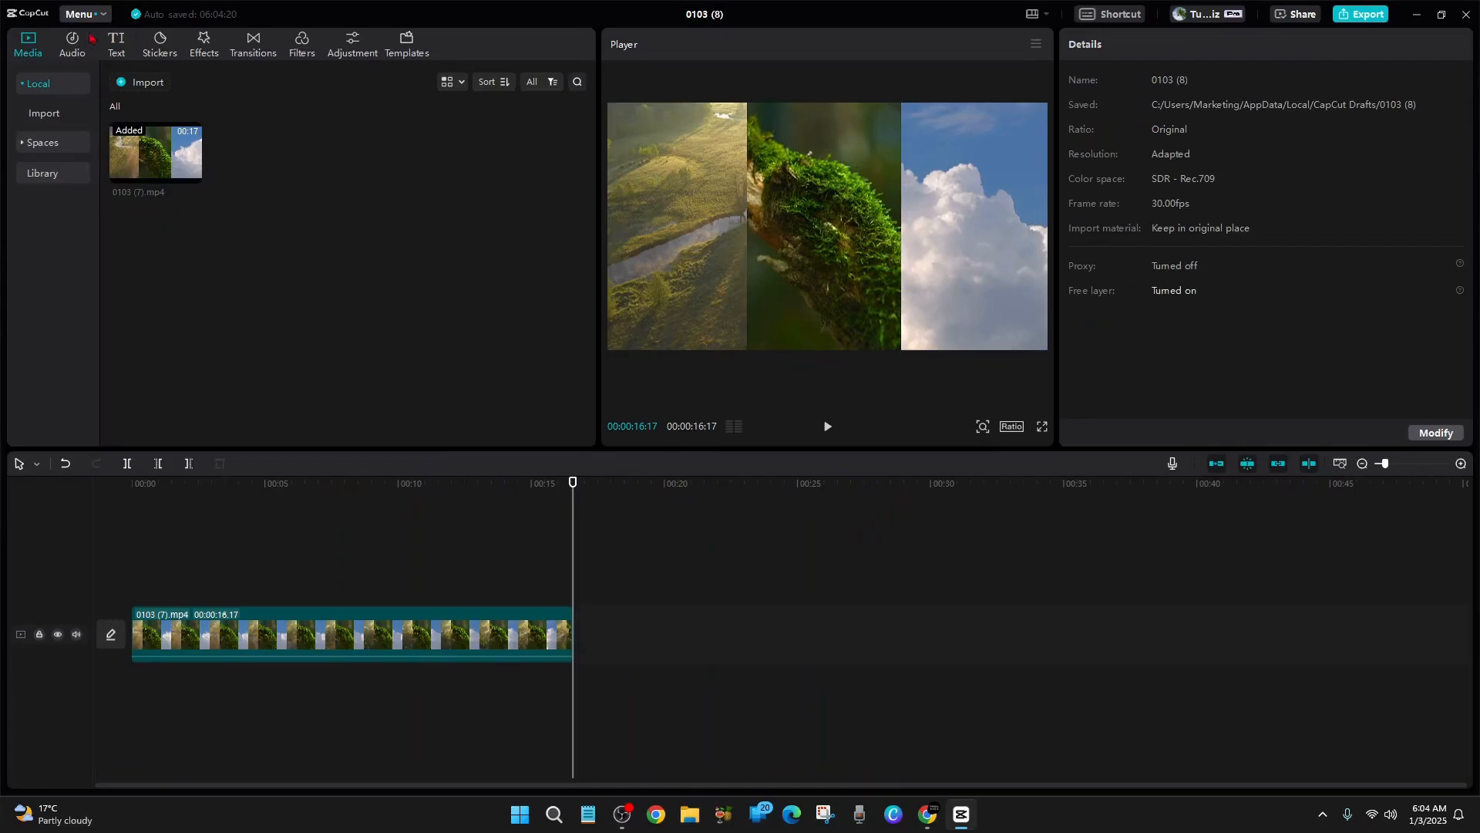
Add a default text layer and stretch it to span the full duration of the split-screen clip
click(117, 48)
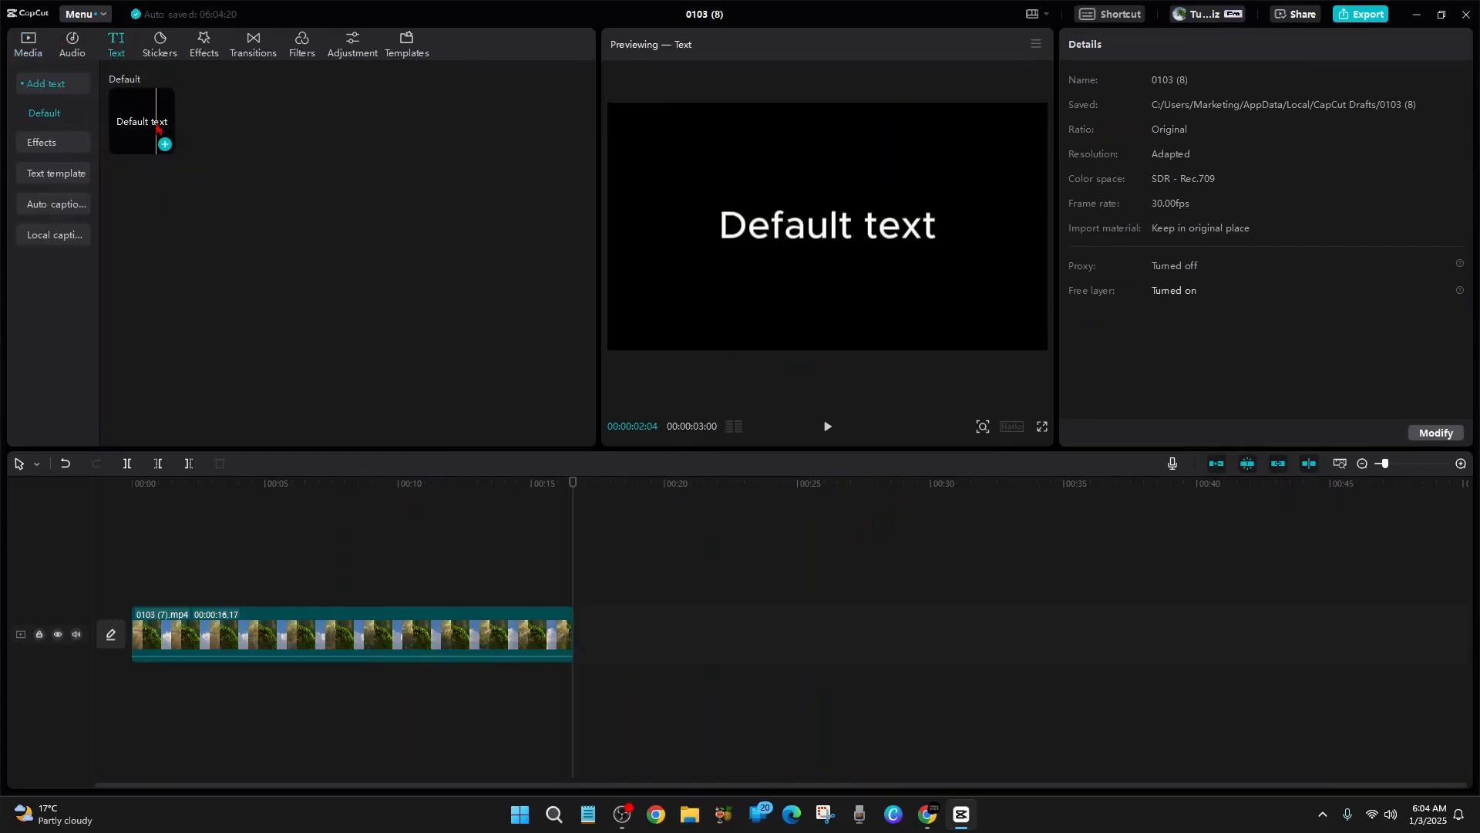
click(166, 145)
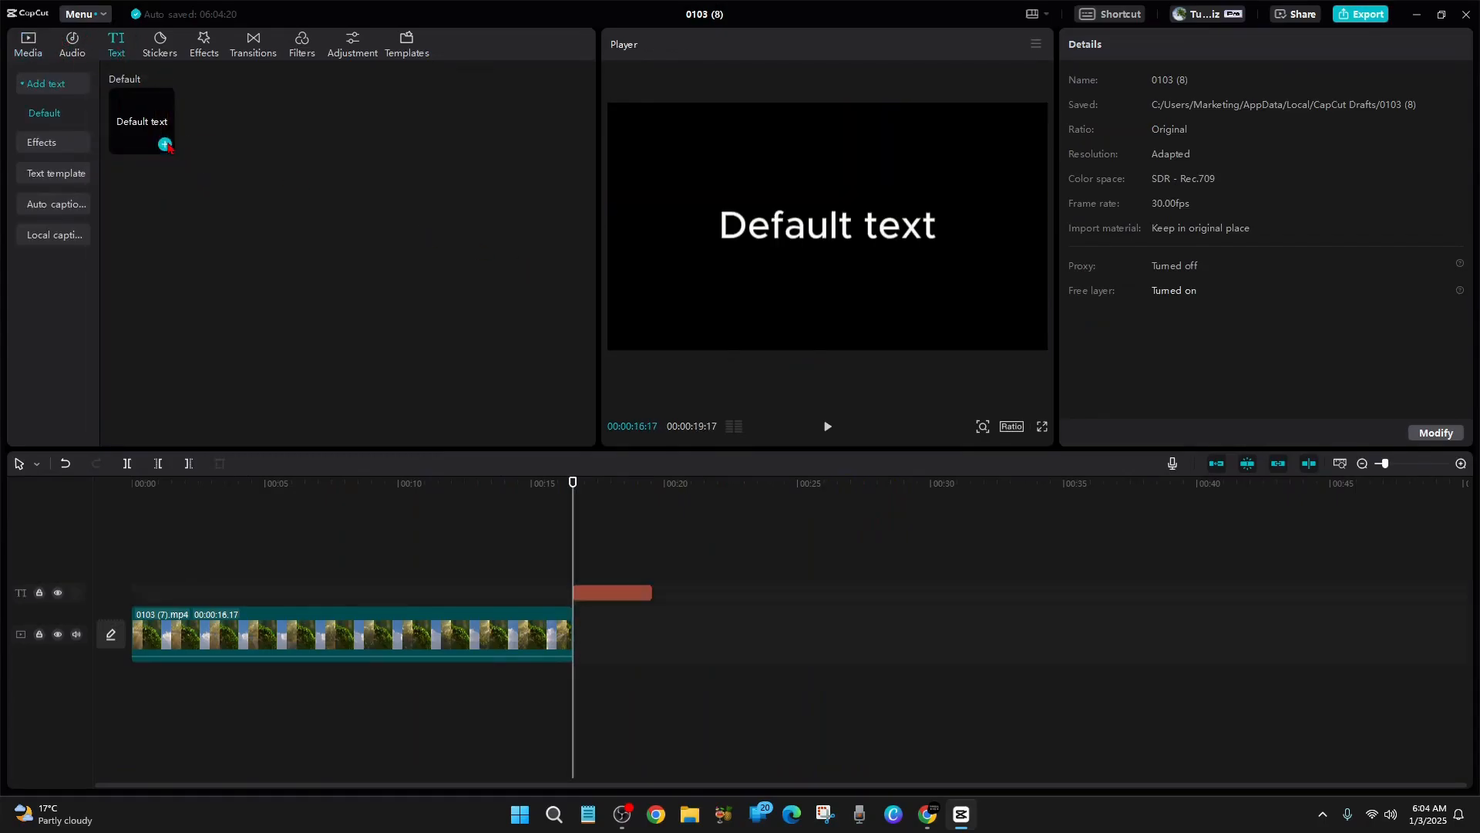
drag(605, 596, 574, 592)
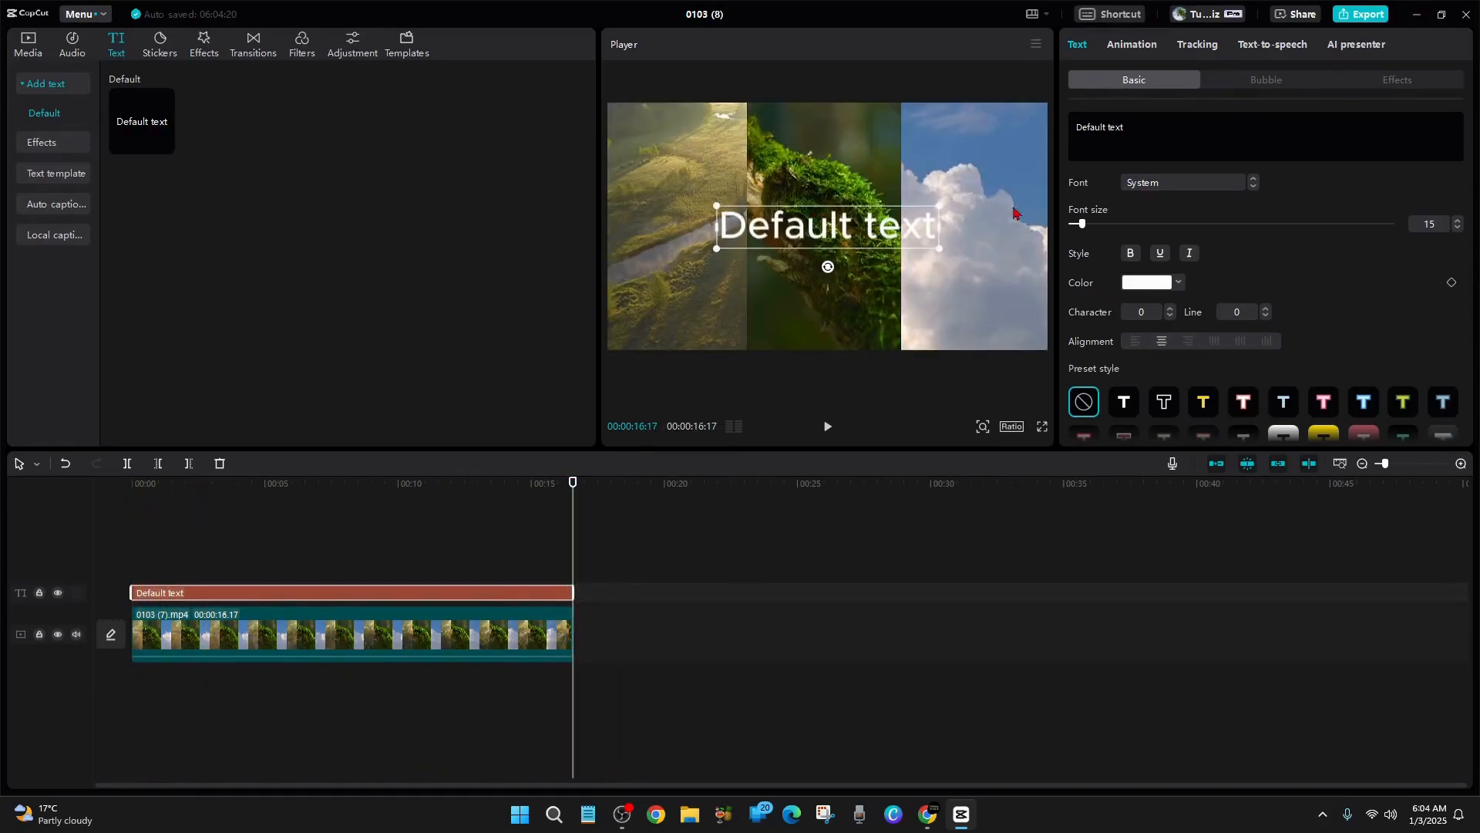
Change the text to NATURE in the ZY Steady font and enlarge it to almost the full frame width
drag(1158, 125, 1014, 131)
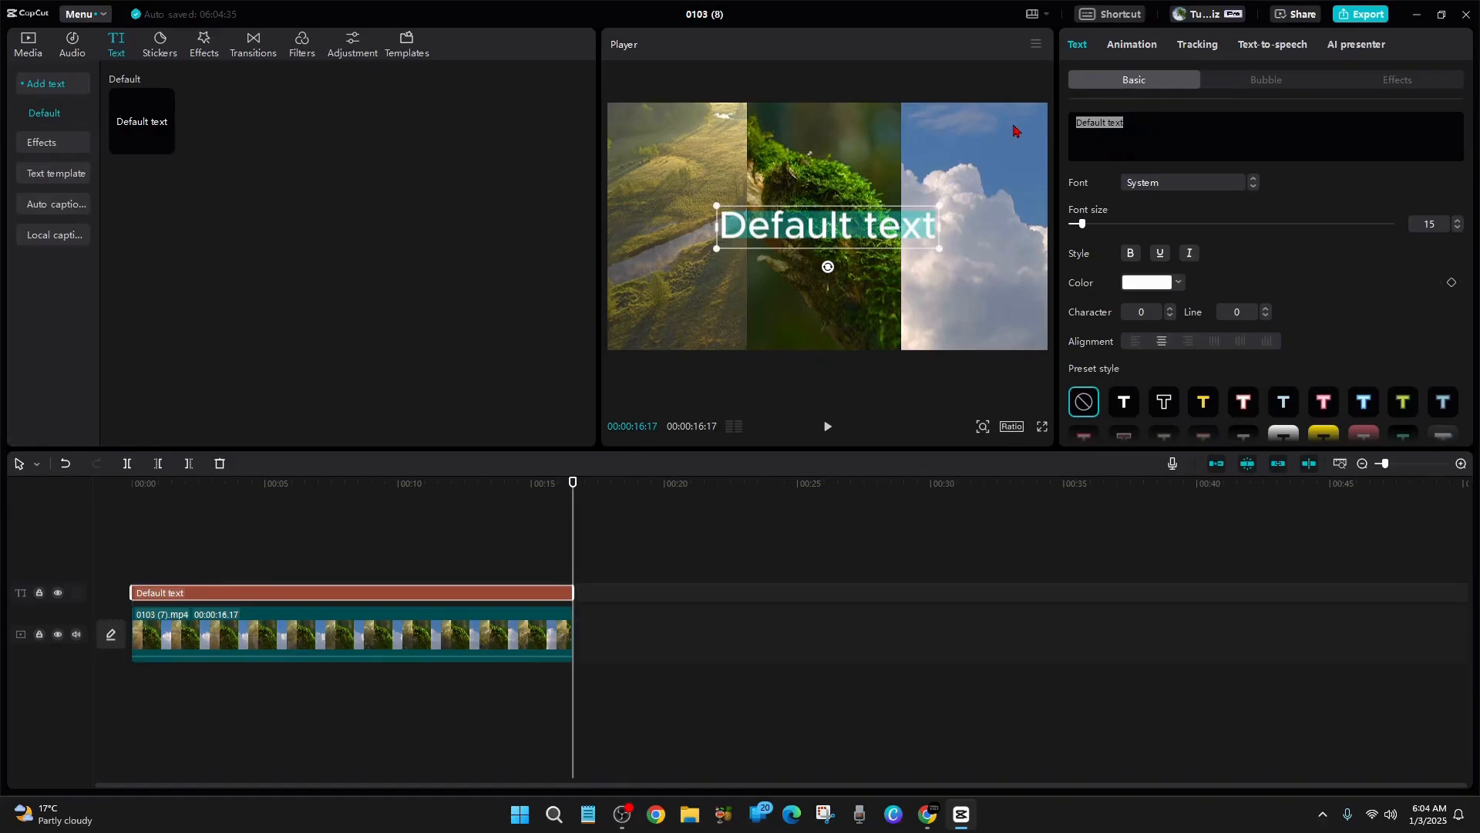
text(NATURE)
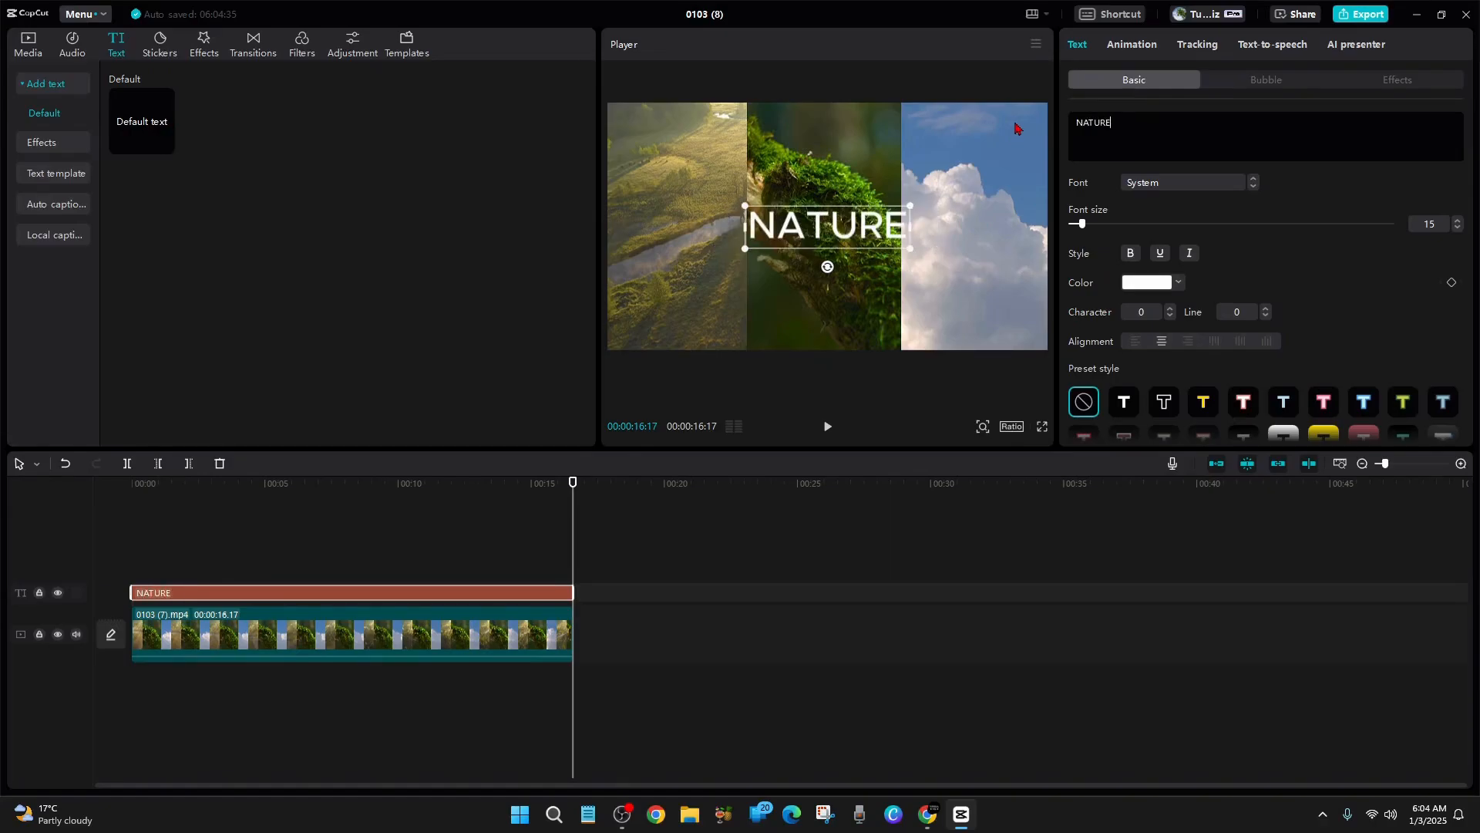
click(1180, 185)
click(1190, 258)
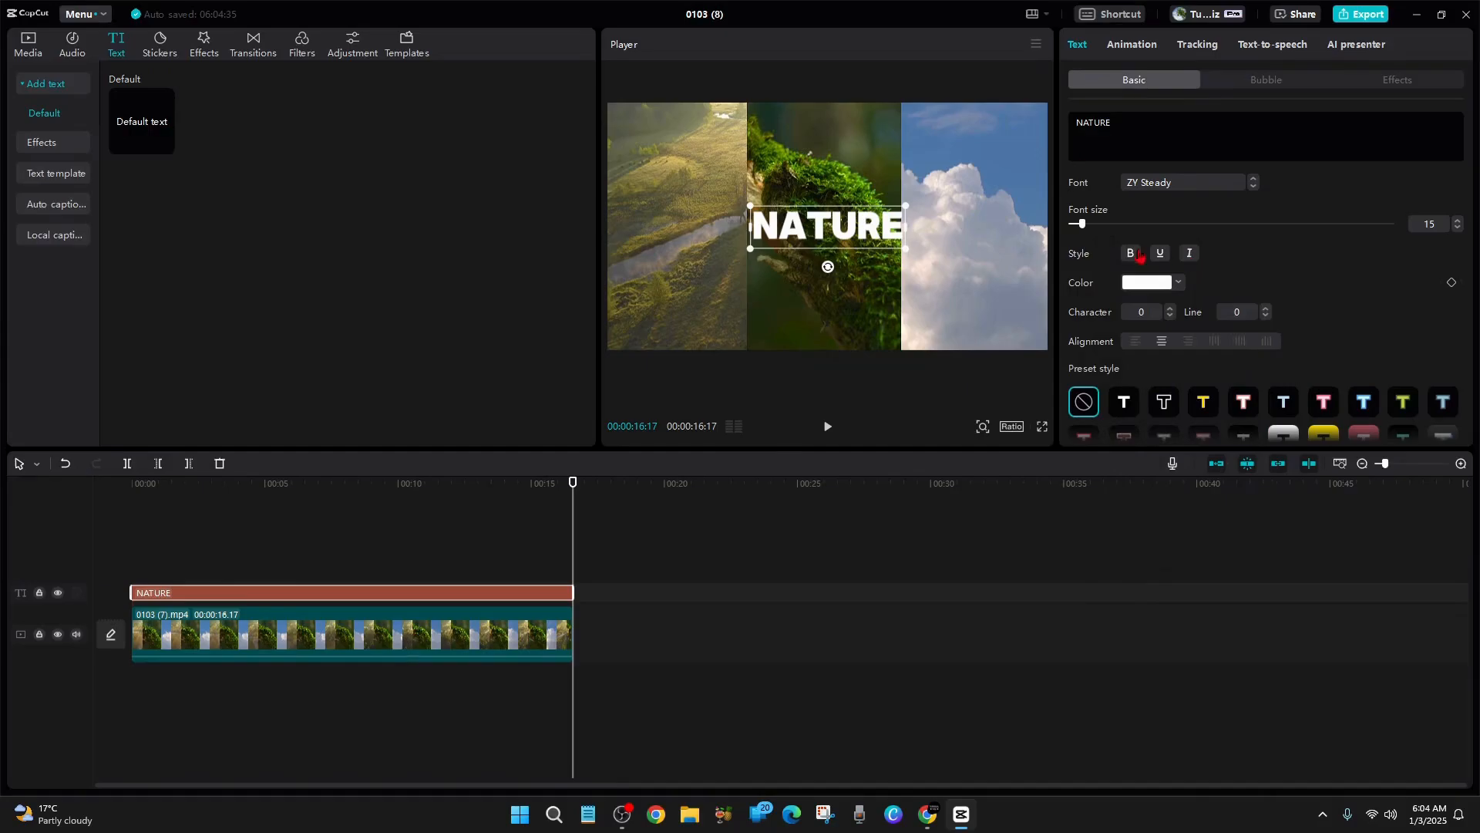
drag(907, 206, 1040, 167)
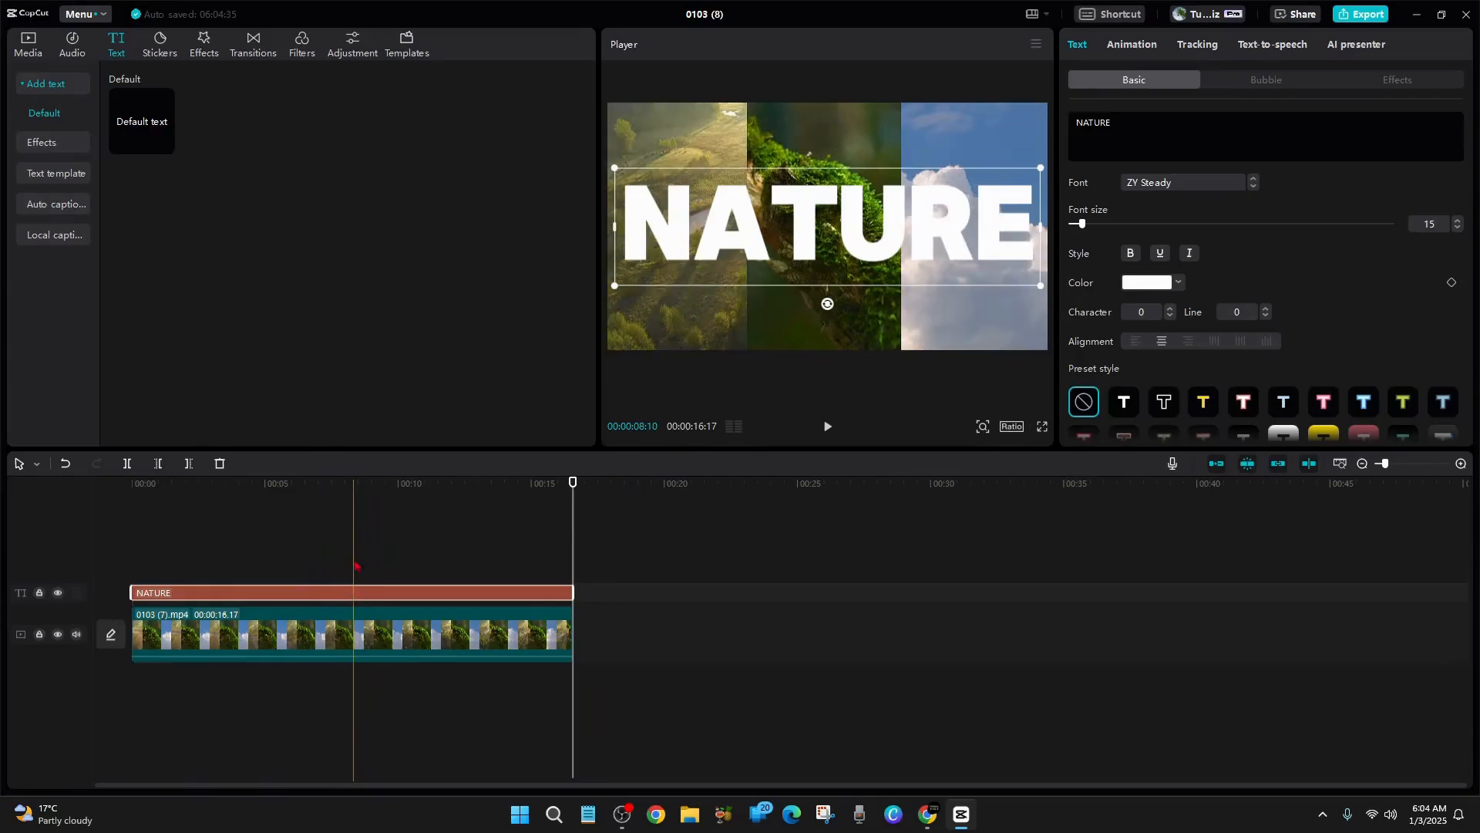
Move the split-screen video clip to a track above the NATURE text layer
click(355, 564)
click(359, 593)
mouse_move(377, 593)
mouse_down()
mouse_move(370, 693)
mouse_move(373, 502)
mouse_move(369, 672)
mouse_move(375, 578)
mouse_move(371, 604)
mouse_up()
click(357, 629)
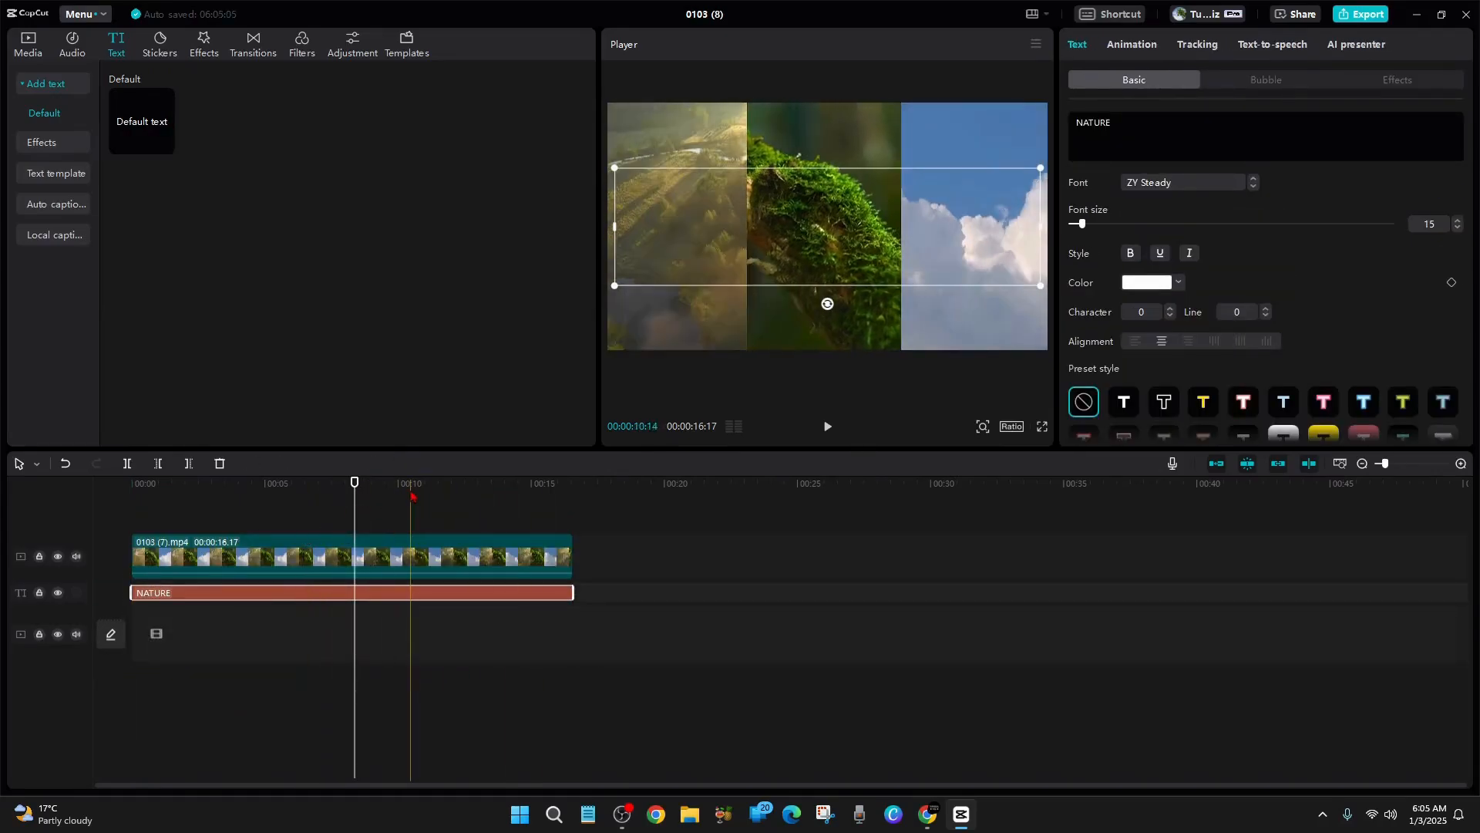
Set the split-screen clip's blend mode to Multiply so the video fills the NATURE lettering
drag(354, 483, 109, 484)
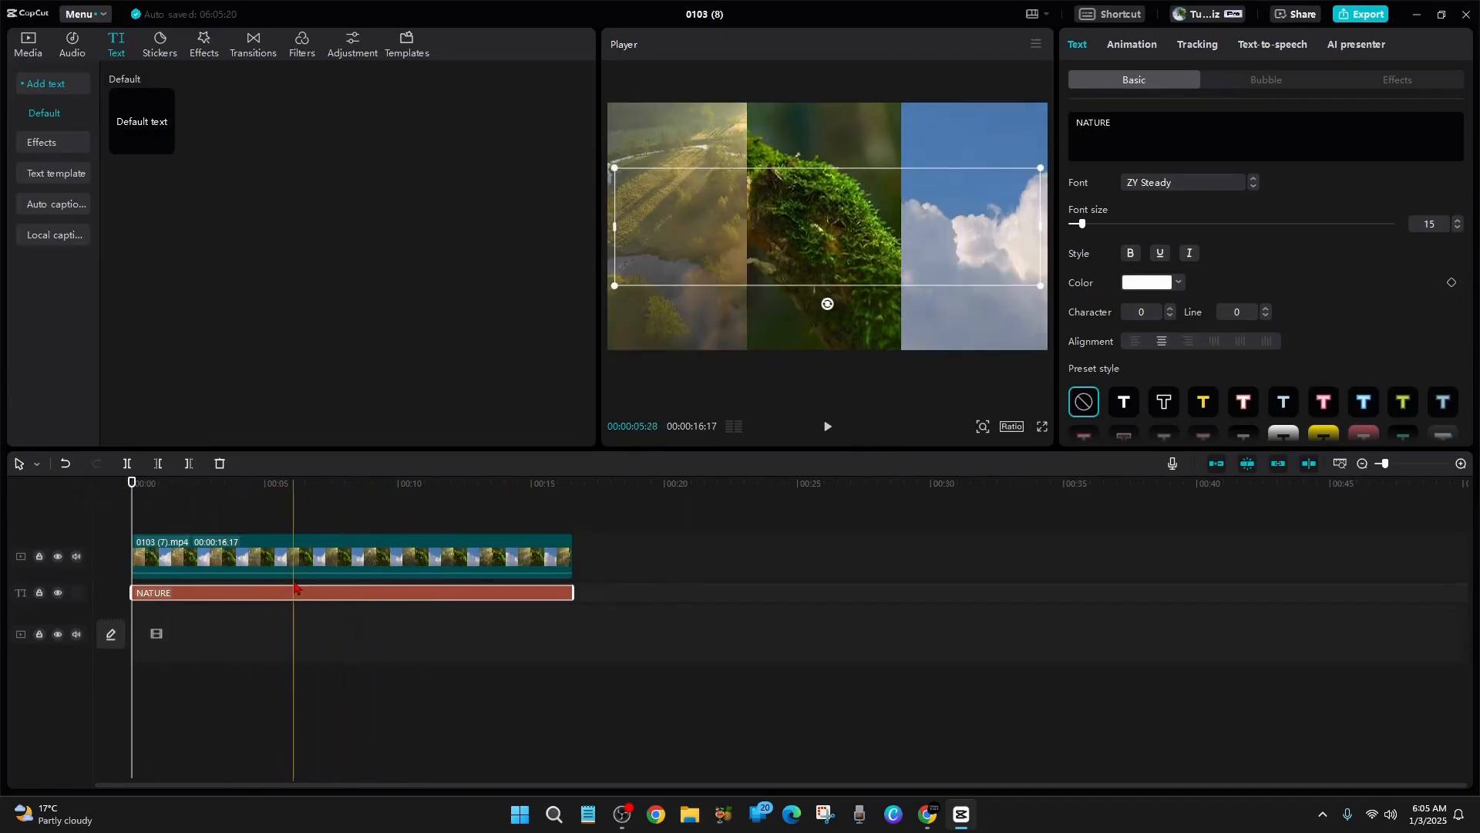
click(377, 551)
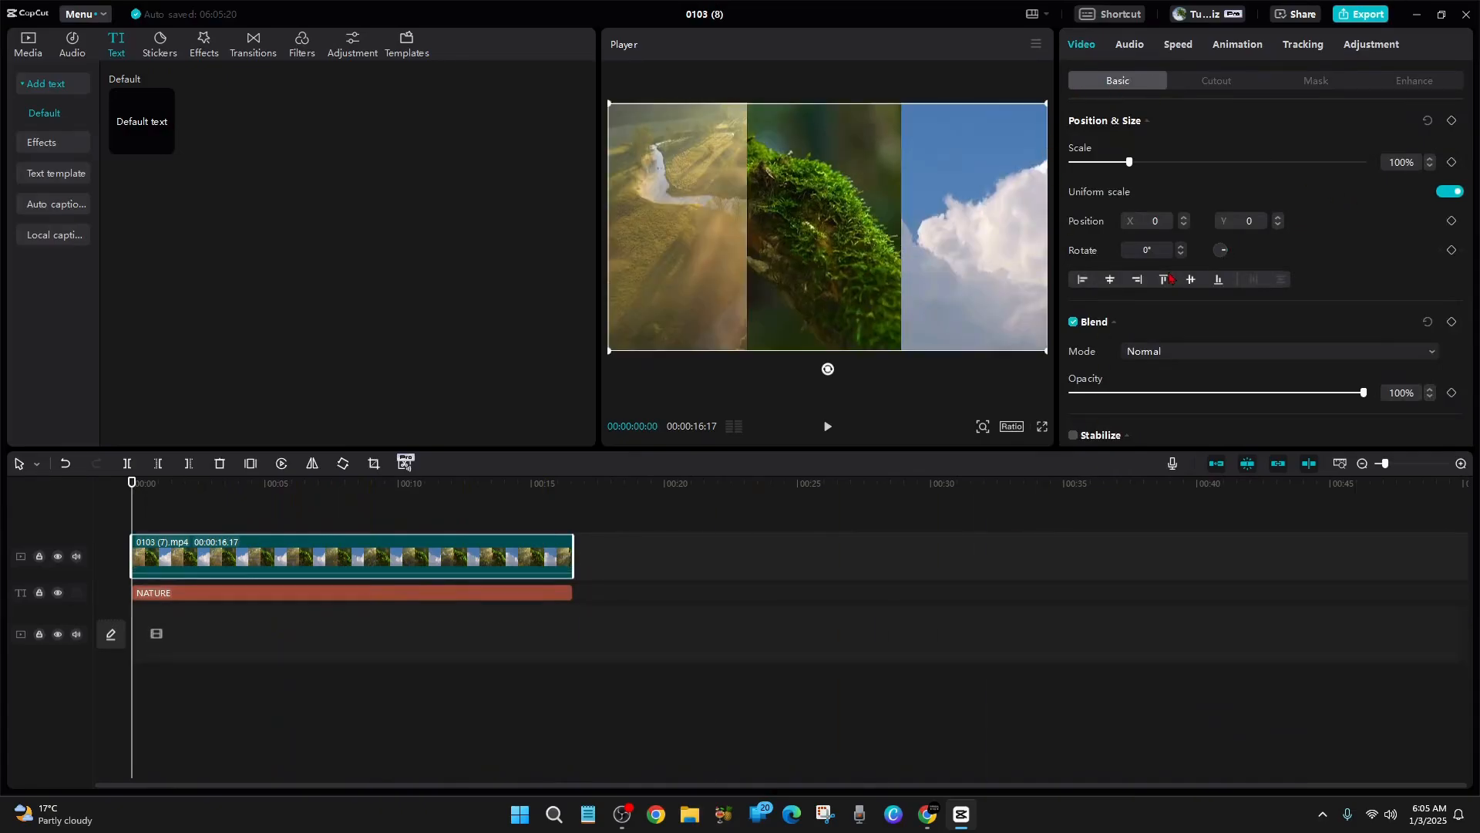
click(1186, 352)
click(1207, 621)
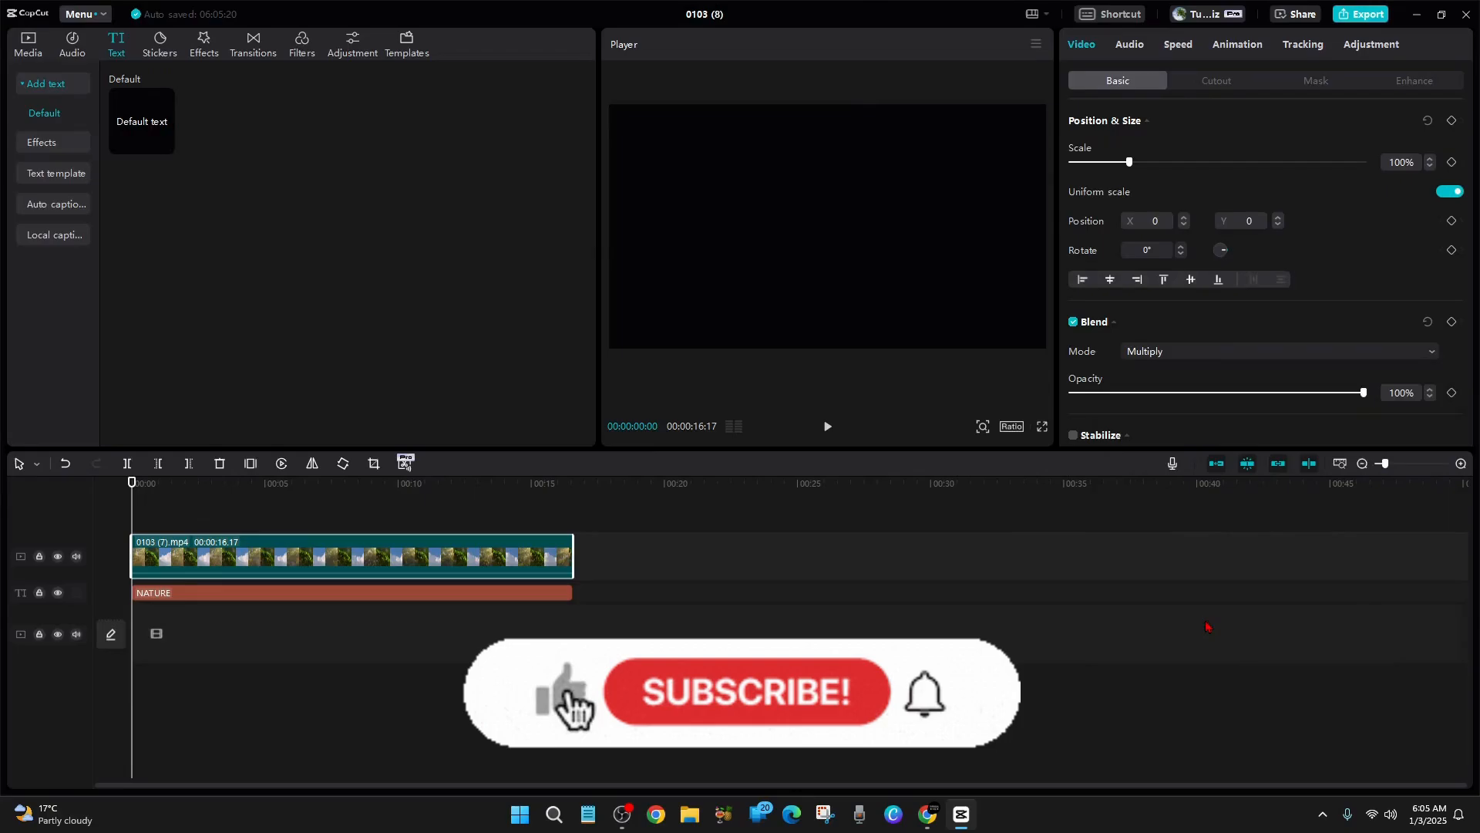
Play the NATURE text composition from the beginning in full screen to check the effect
click(1041, 426)
click(533, 764)
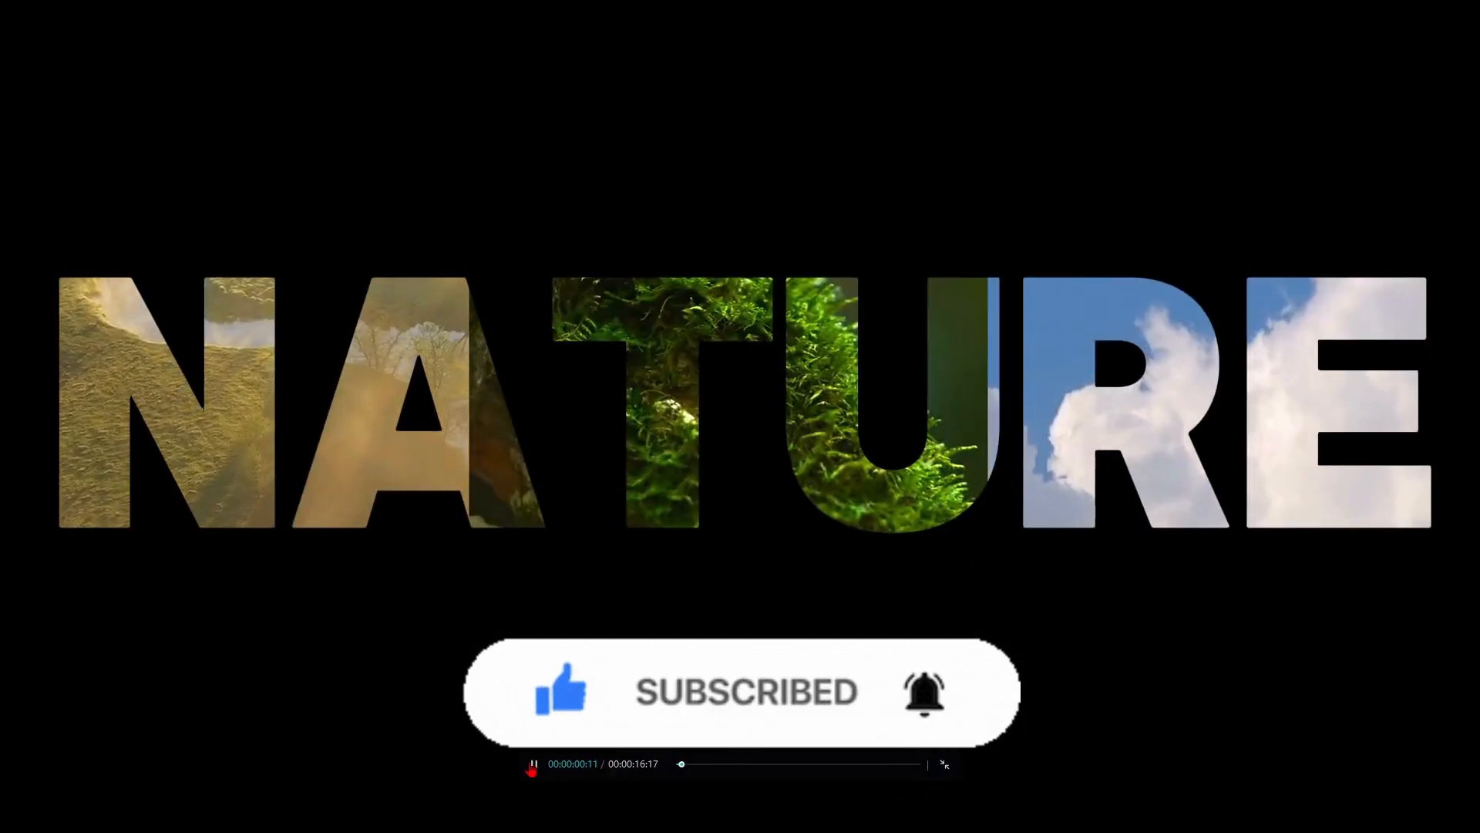